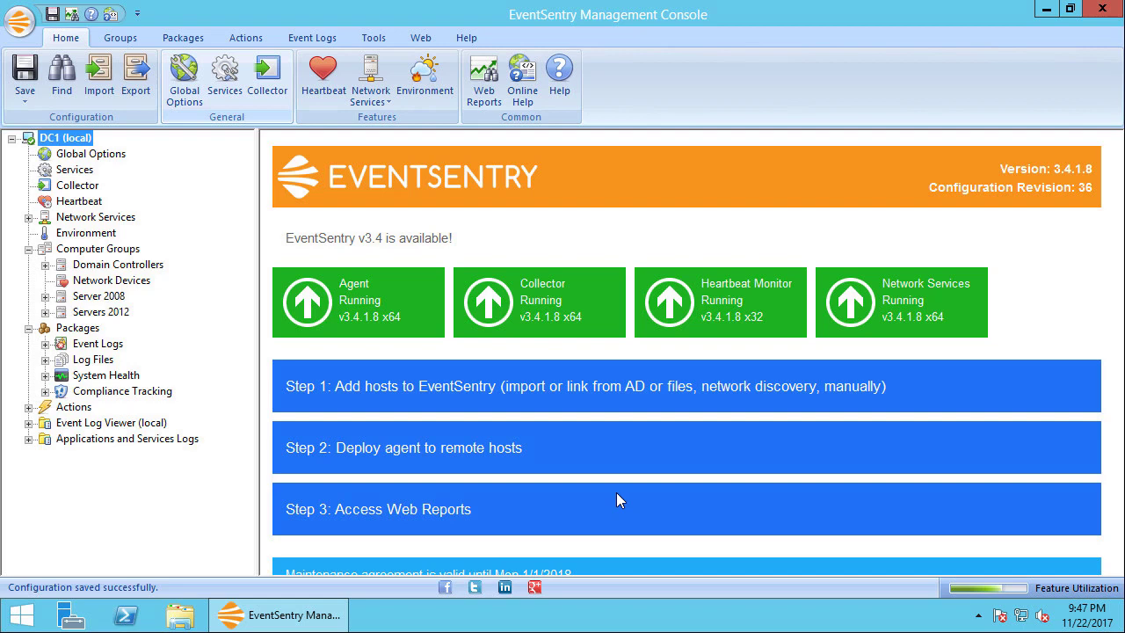
Step: Create a new System Health package named "Performance System Objects"
{"action": "key", "text": "alt"}
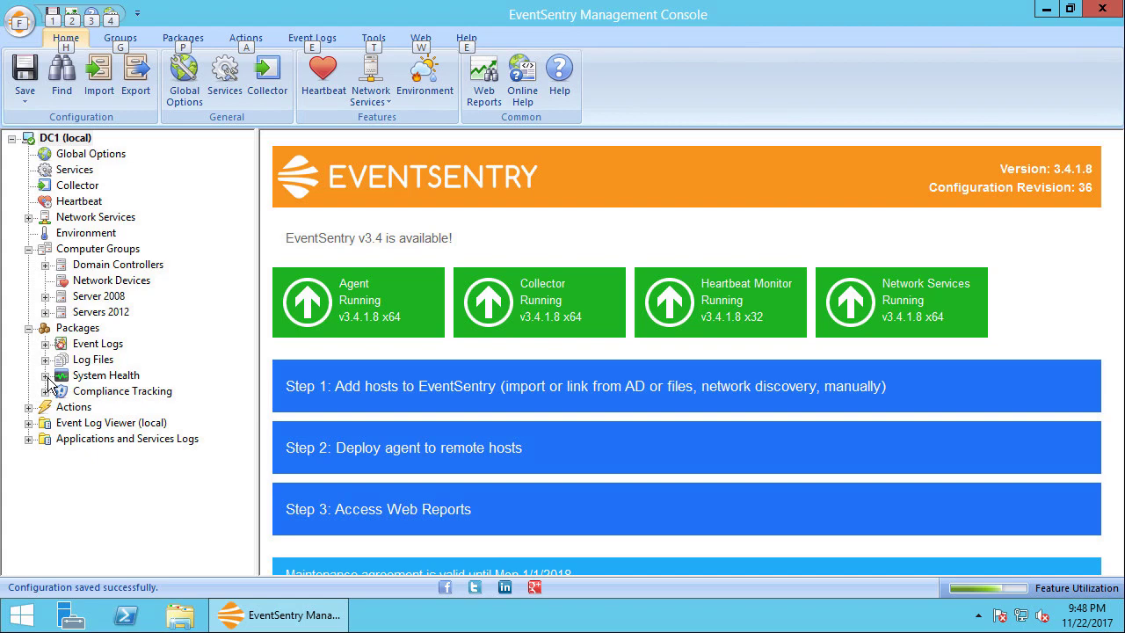
{"action": "left_click", "coordinate": [47, 376]}
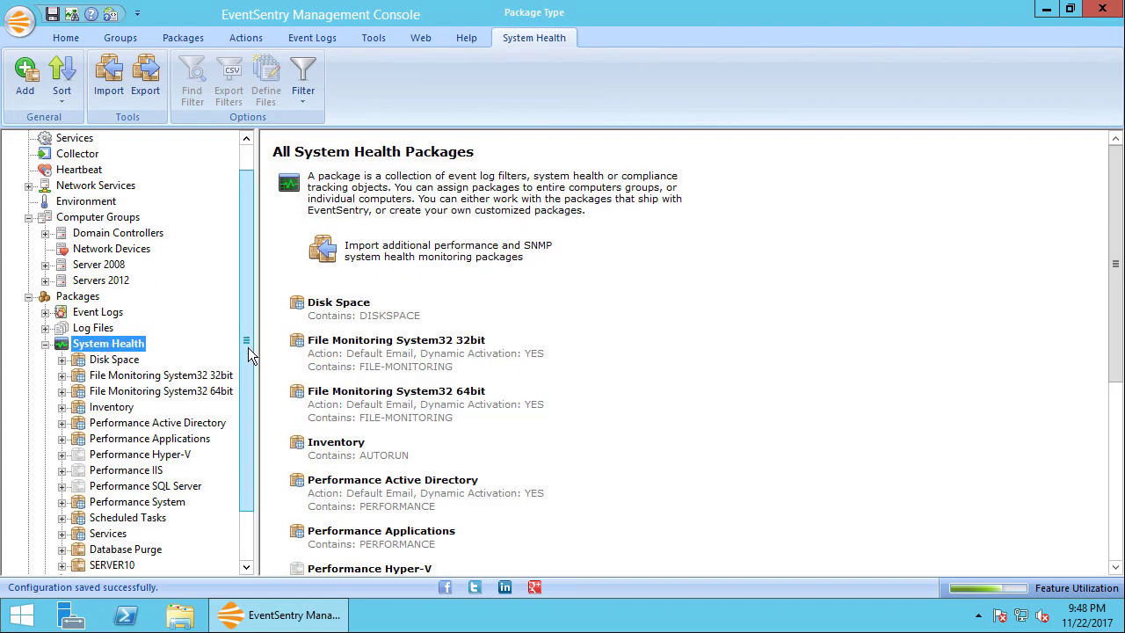
{"action": "left_click_drag", "start_coordinate": [248, 352], "coordinate": [248, 392]}
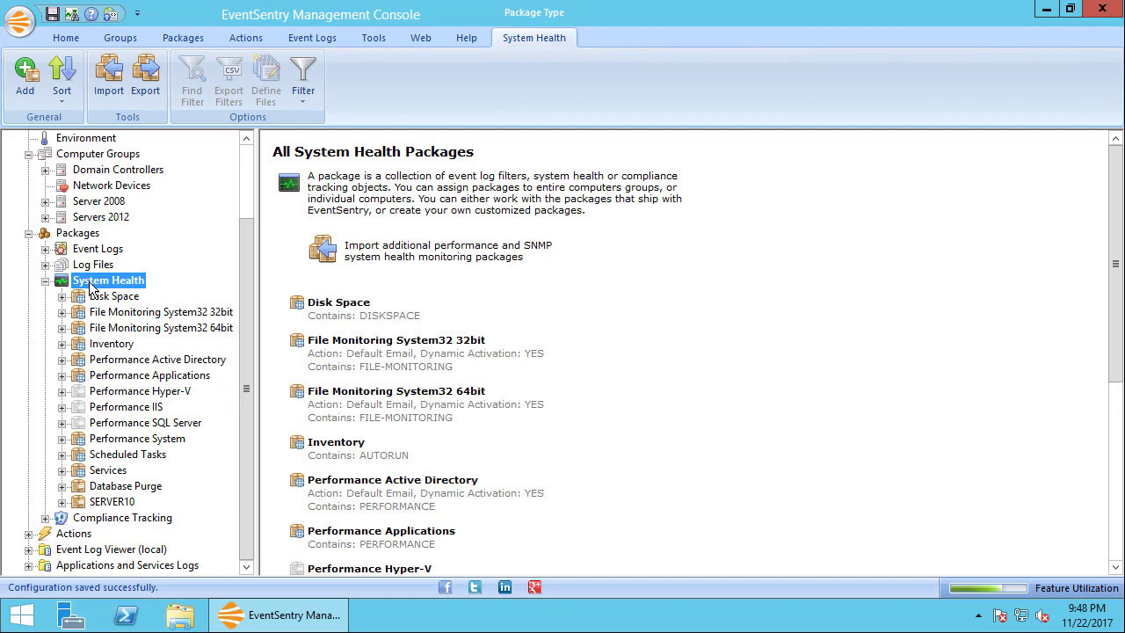
{"action": "left_click", "coordinate": [26, 74]}
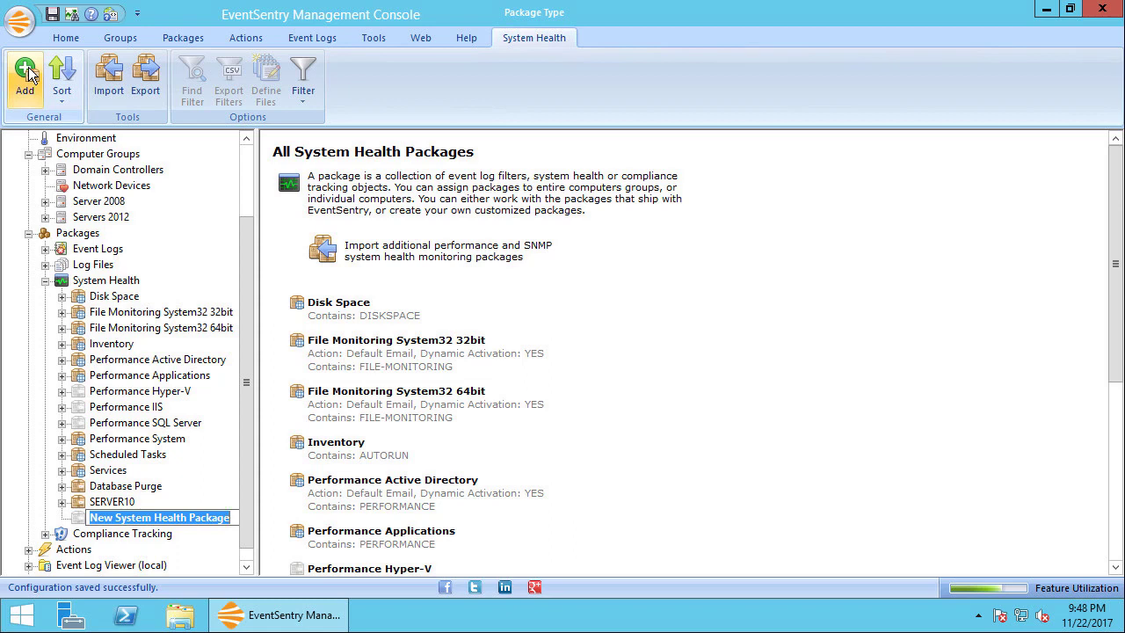
{"action": "type", "text": "System O"}
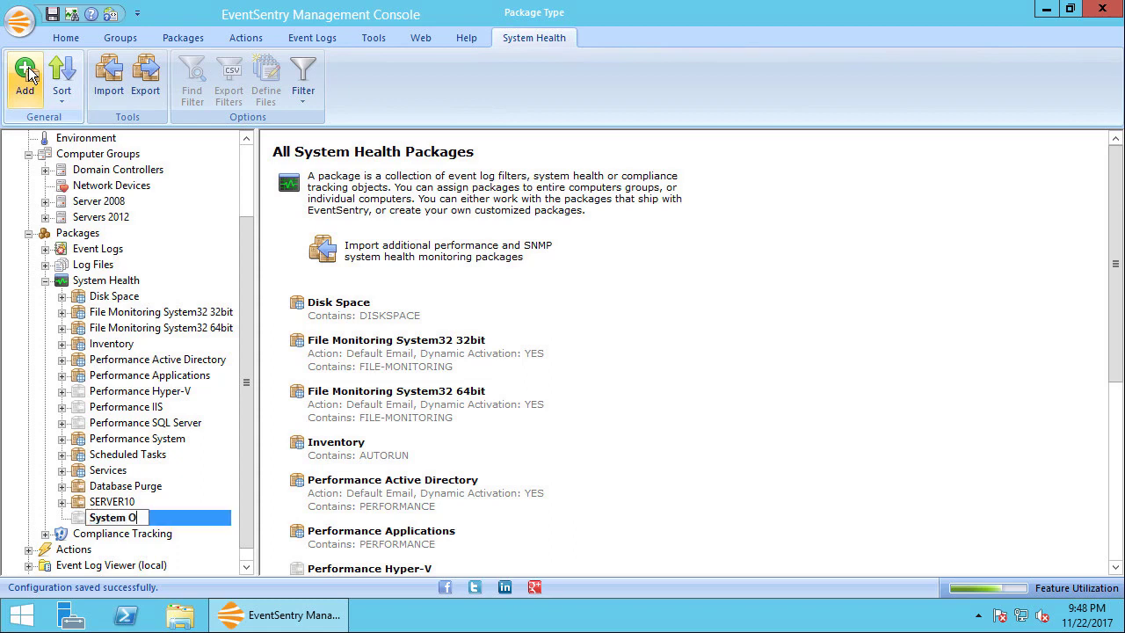
{"action": "type", "text": "bjects"}
{"action": "key", "text": "Home"}
{"action": "type", "text": "Perf"}
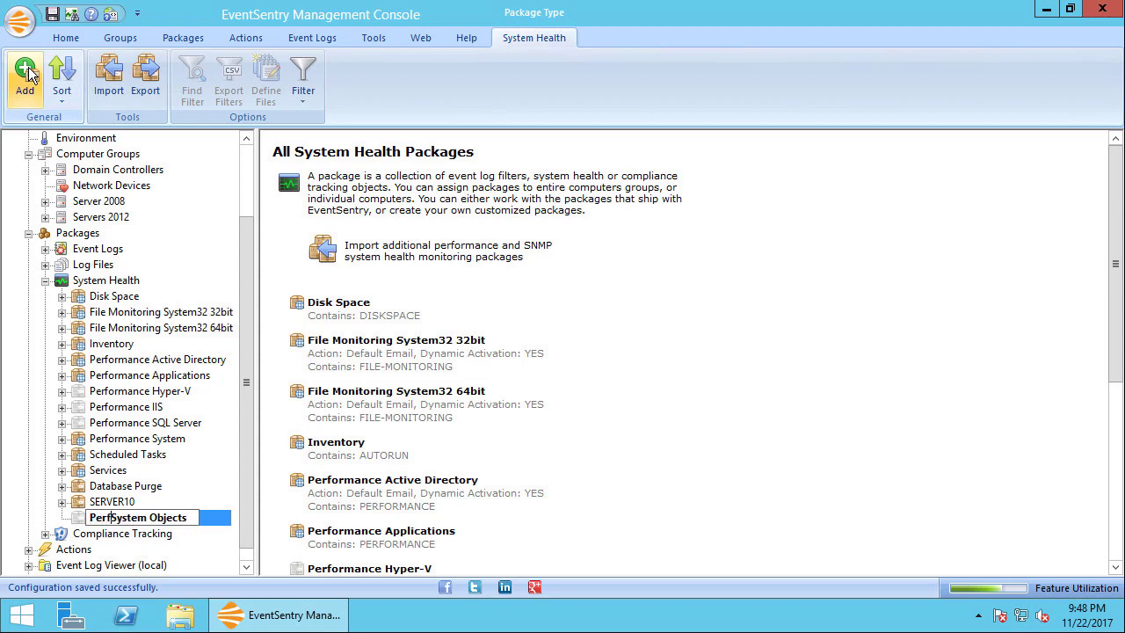
{"action": "type", "text": "ormance"}
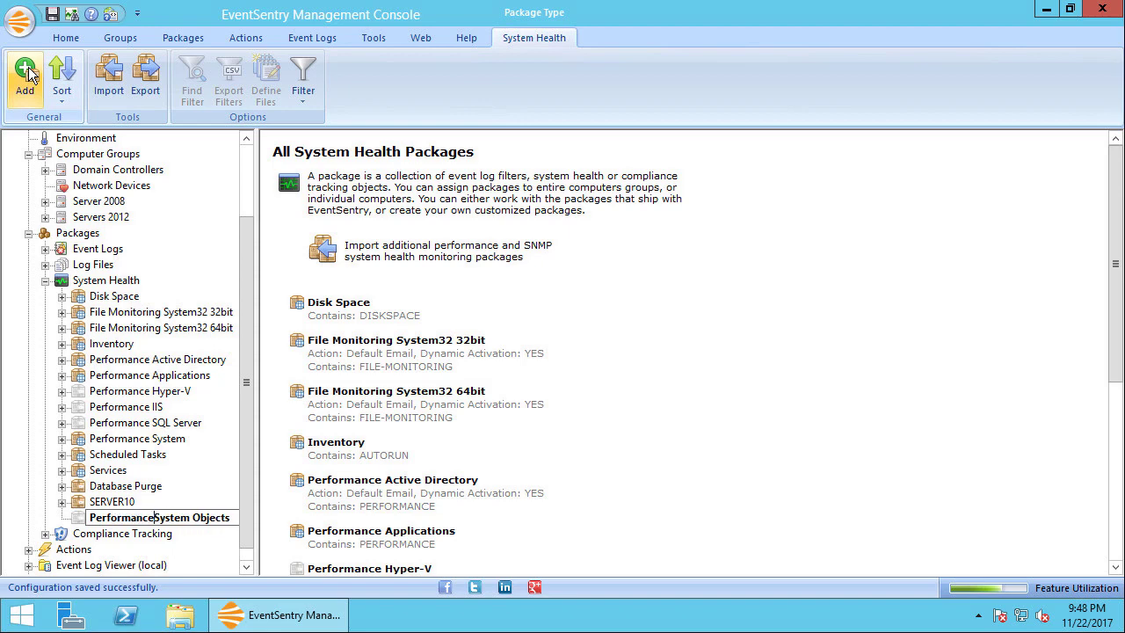
{"action": "key", "text": "Return"}
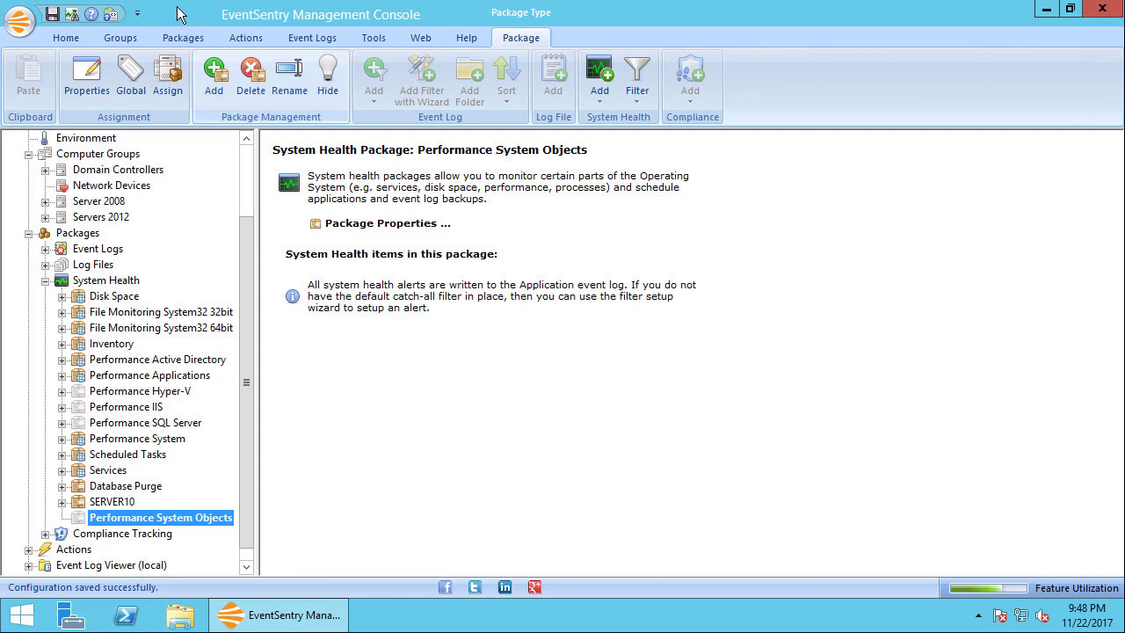
Step: Make the Performance System Objects package global rather than assigning it to individual computer groups
{"action": "left_click", "coordinate": [167, 81]}
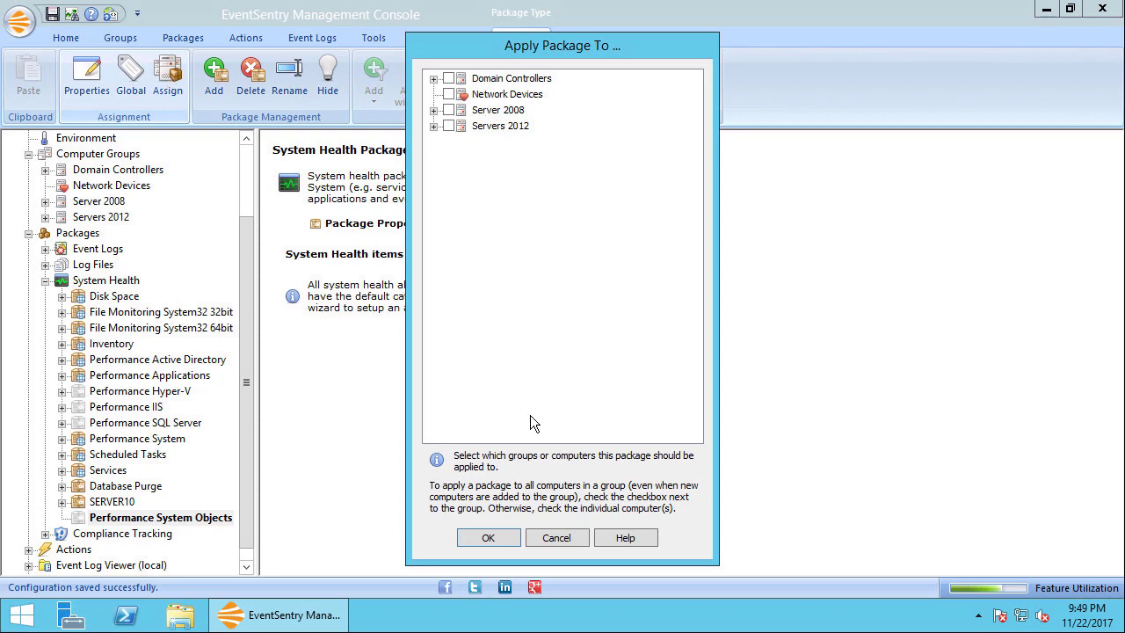
{"action": "left_click", "coordinate": [557, 538]}
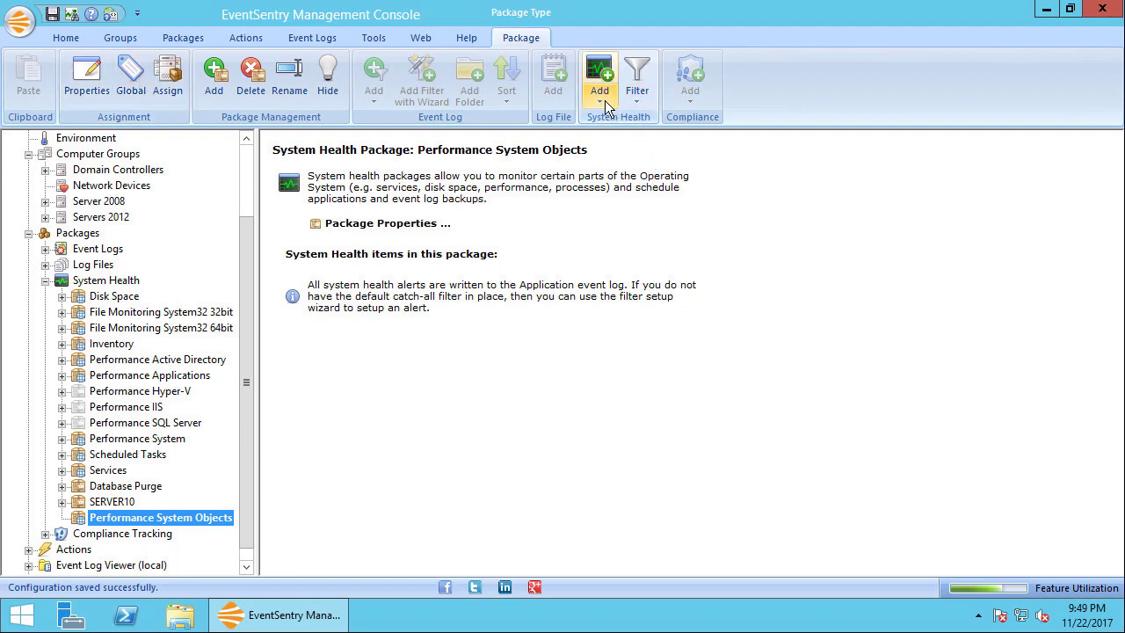
{"action": "right_click", "coordinate": [165, 520]}
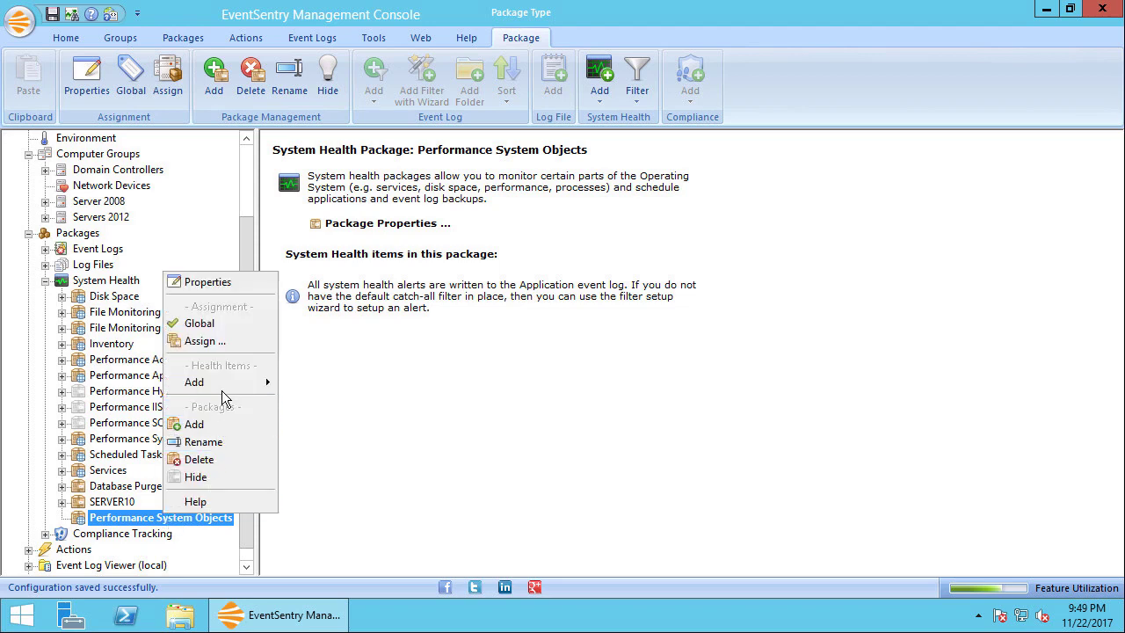
{"action": "left_click", "coordinate": [120, 521]}
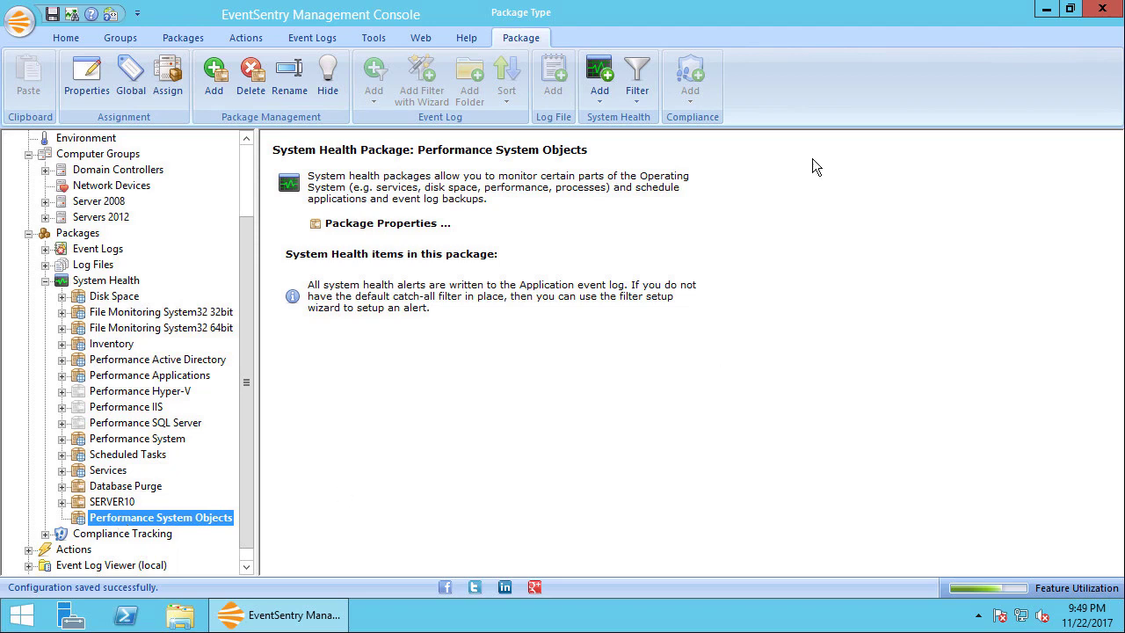
Step: Add a Performance / SNMP health item to the Performance System Objects package and open its settings
{"action": "left_click", "coordinate": [601, 89]}
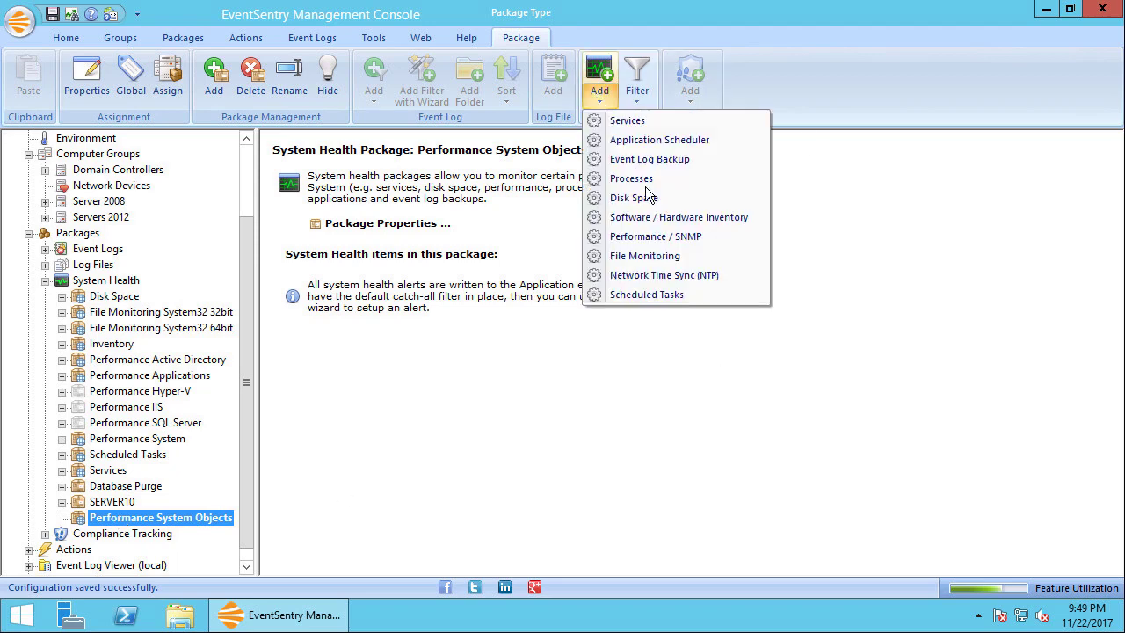
{"action": "left_click", "coordinate": [711, 238]}
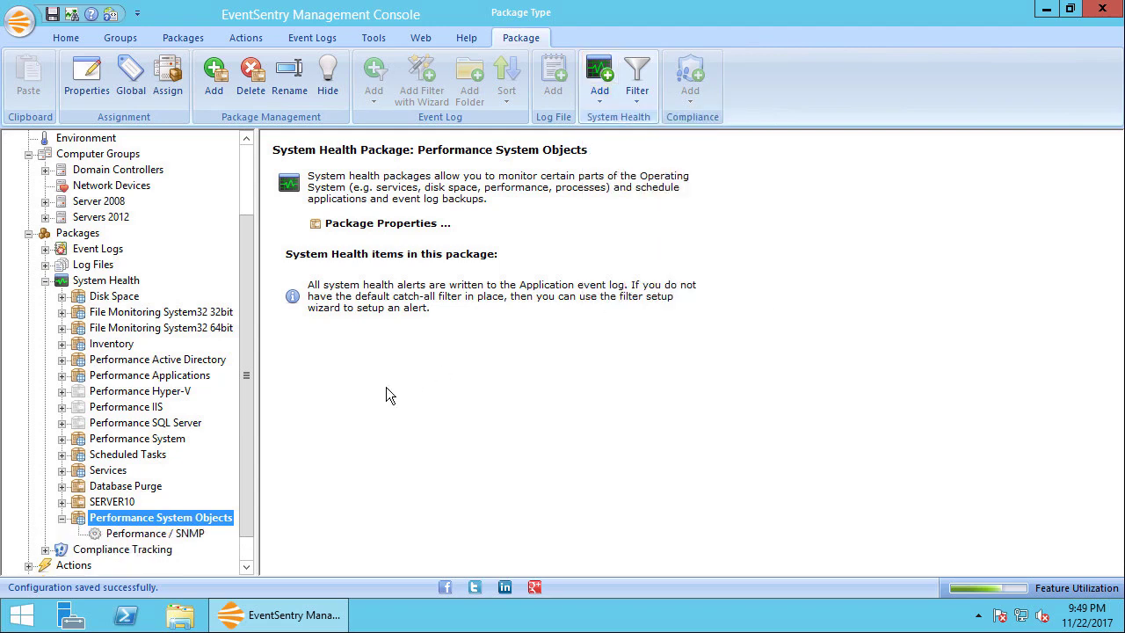
{"action": "left_click", "coordinate": [186, 534]}
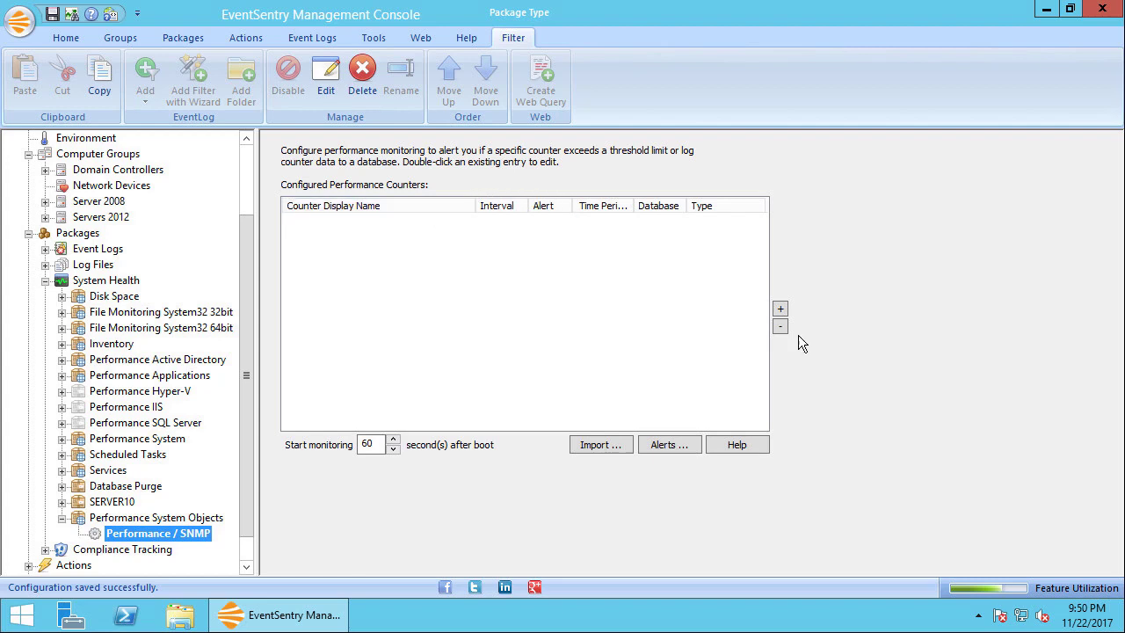
Step: Start a new performance counter entry and choose Objects\Processes from the local computer as its Windows counter
{"action": "left_click", "coordinate": [780, 309]}
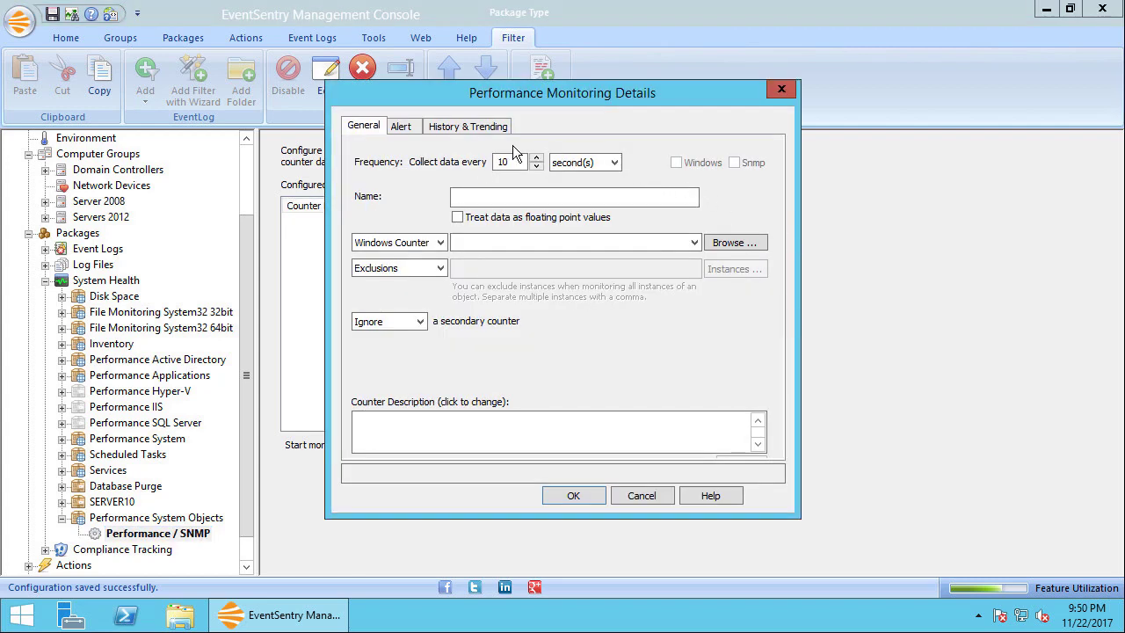
{"action": "left_click", "coordinate": [736, 243]}
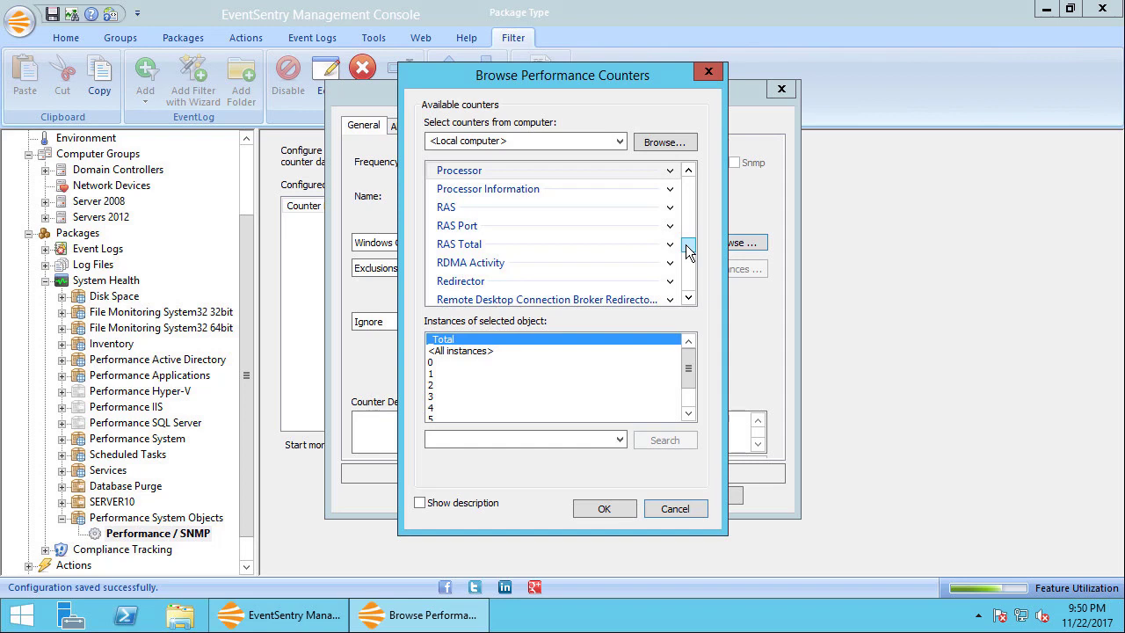
{"action": "mouse_move", "coordinate": [688, 252]}
{"action": "left_mouse_down"}
{"action": "mouse_move", "coordinate": [694, 193]}
{"action": "mouse_move", "coordinate": [688, 256]}
{"action": "mouse_move", "coordinate": [693, 230]}
{"action": "left_mouse_up"}
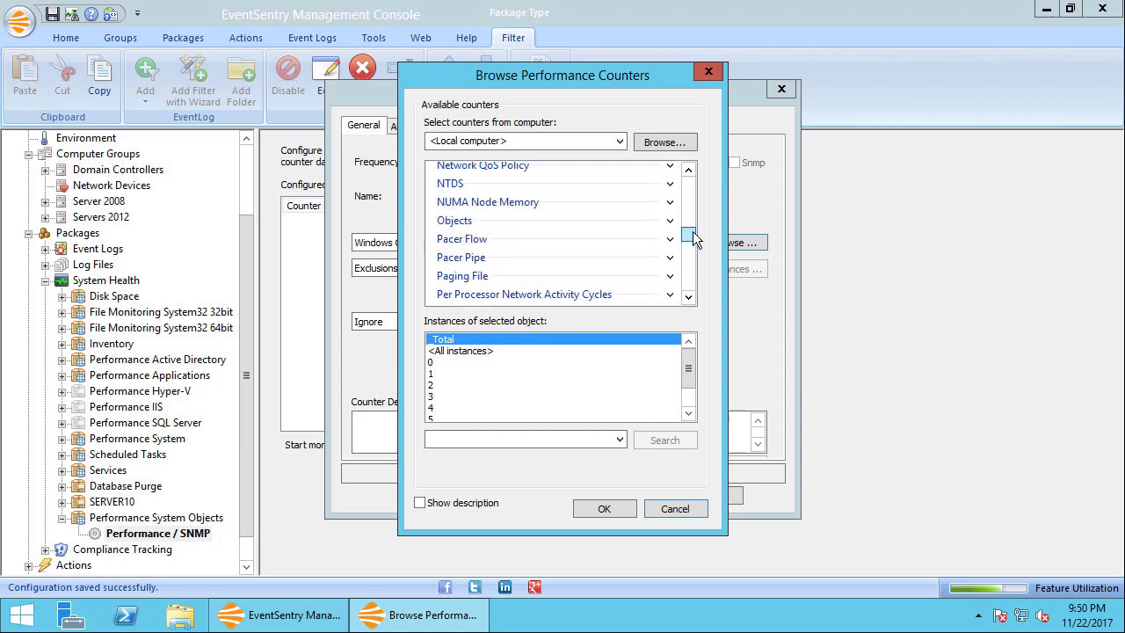
{"action": "left_click", "coordinate": [670, 221]}
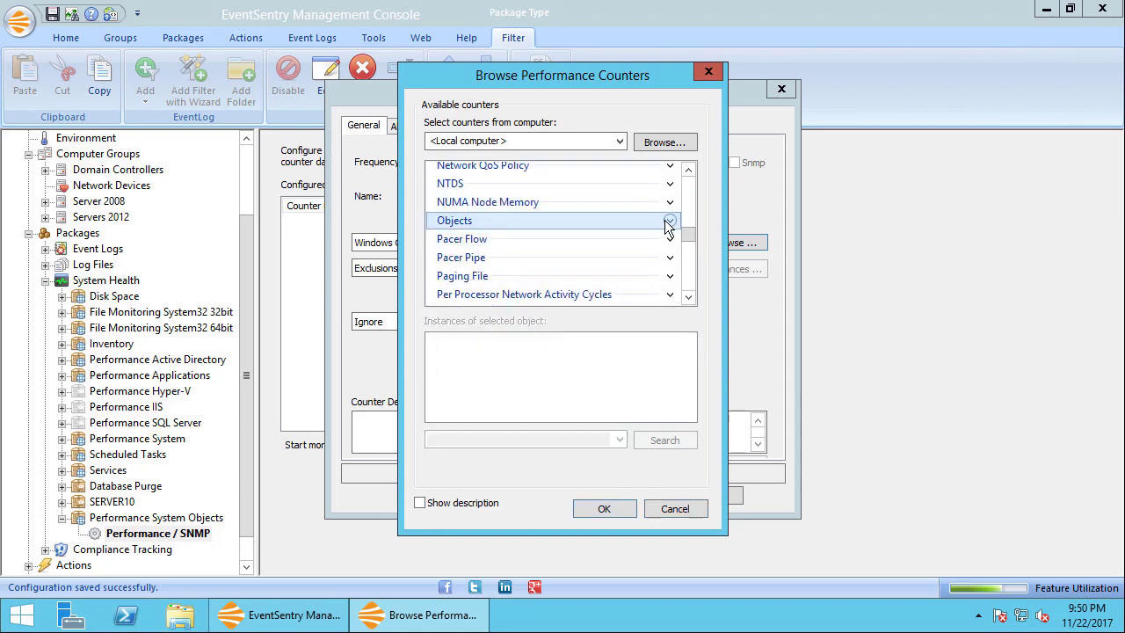
{"action": "left_click", "coordinate": [668, 223]}
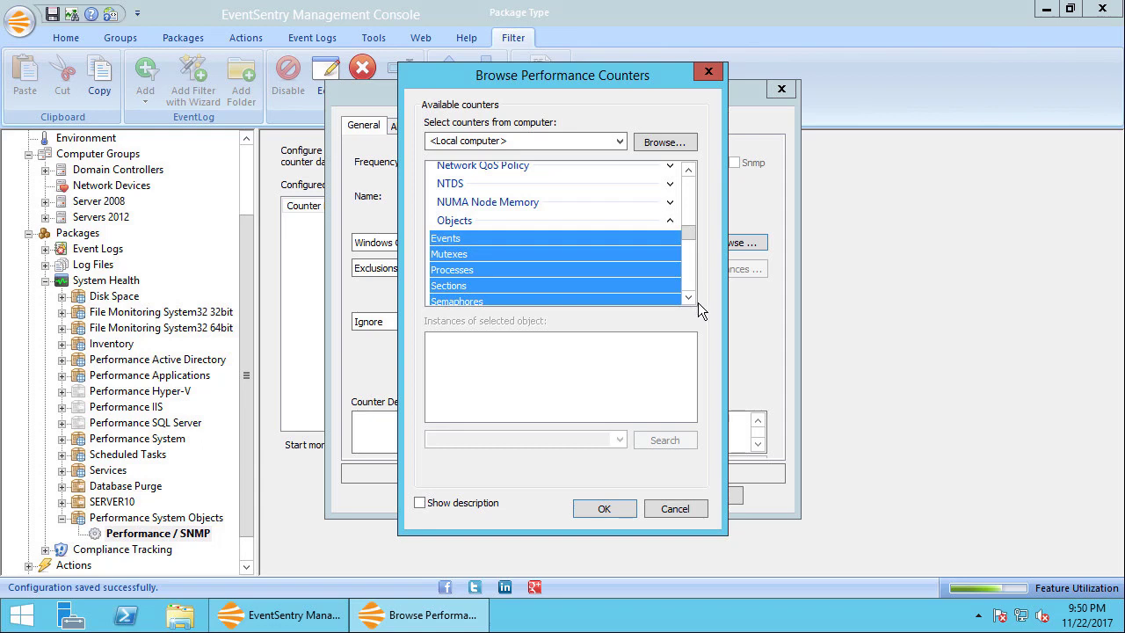
{"action": "left_click", "coordinate": [457, 275]}
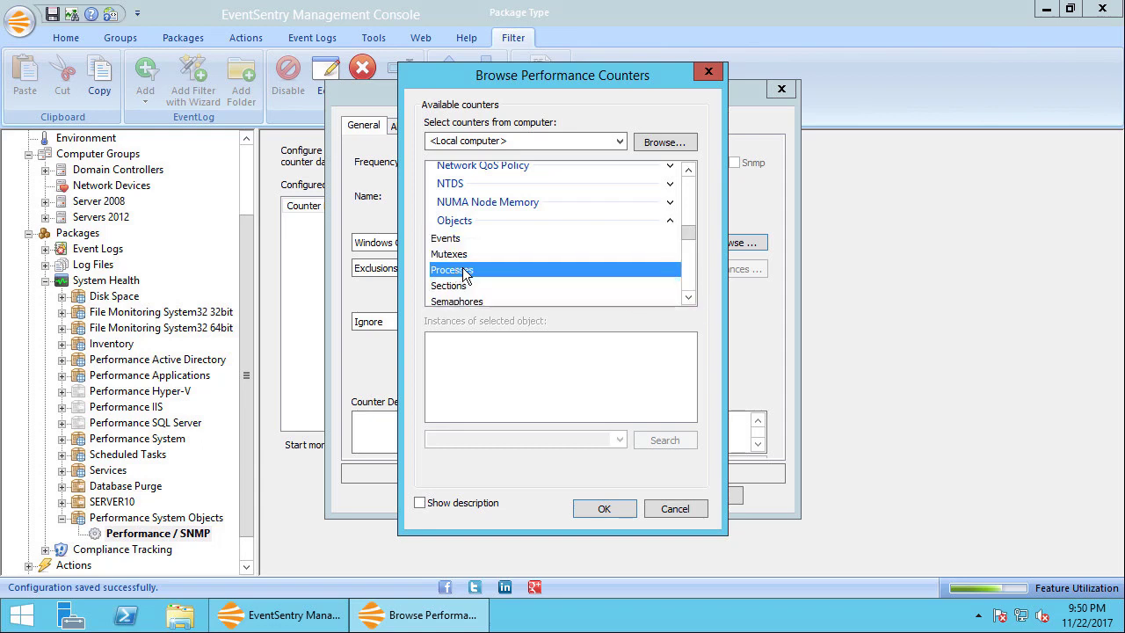
{"action": "left_click", "coordinate": [689, 299]}
{"action": "left_click", "coordinate": [689, 299]}
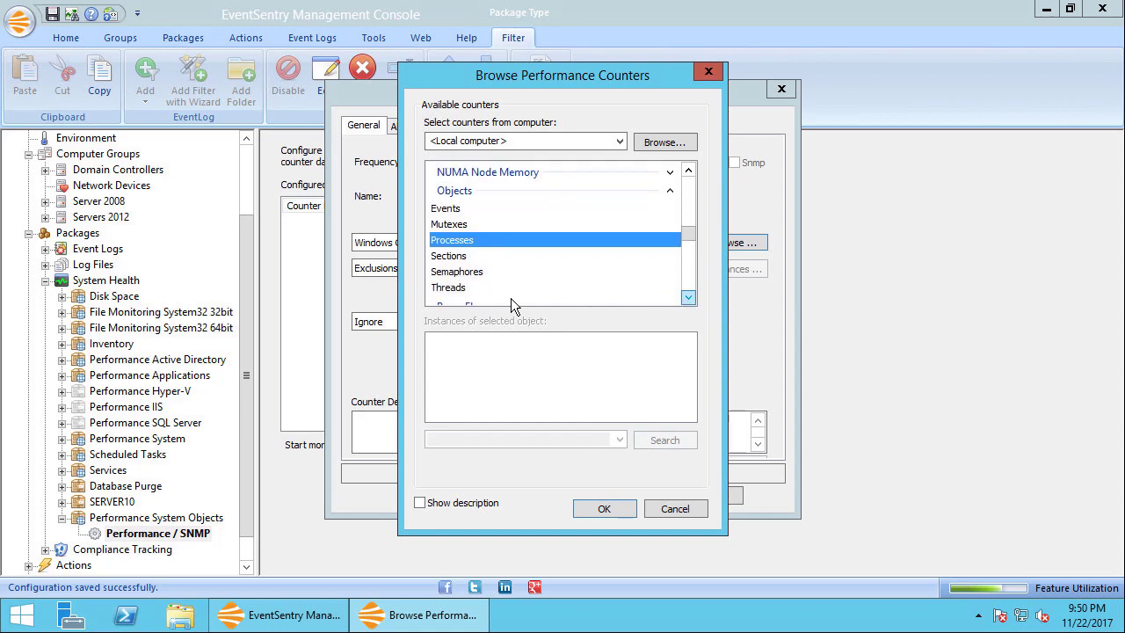
{"action": "left_click", "coordinate": [456, 289]}
{"action": "left_click", "coordinate": [457, 242]}
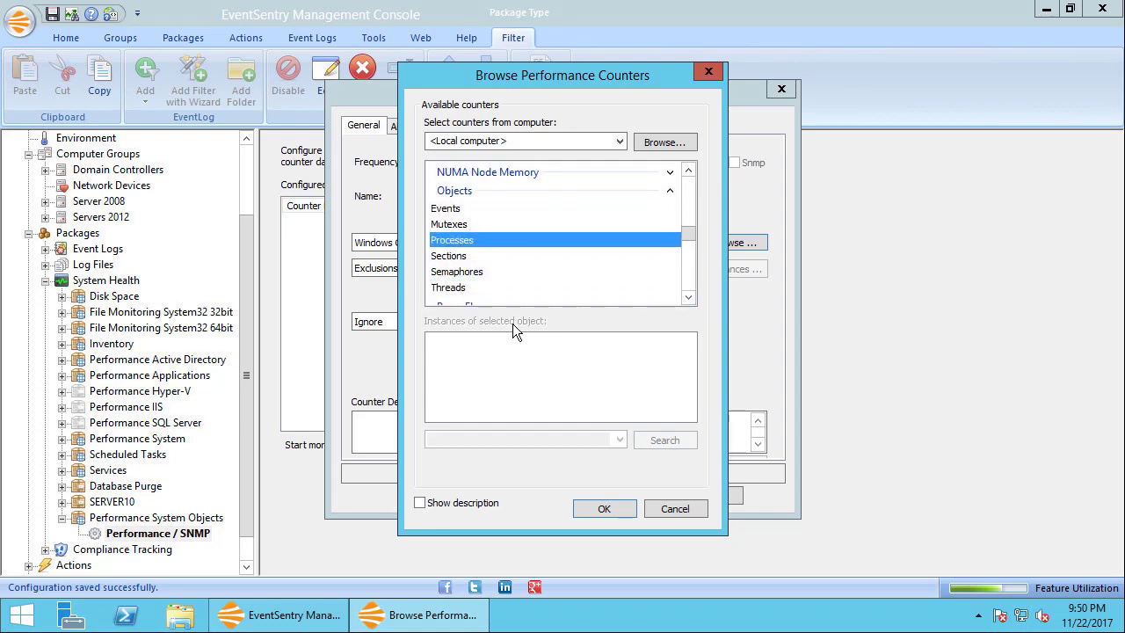
{"action": "left_click", "coordinate": [606, 511]}
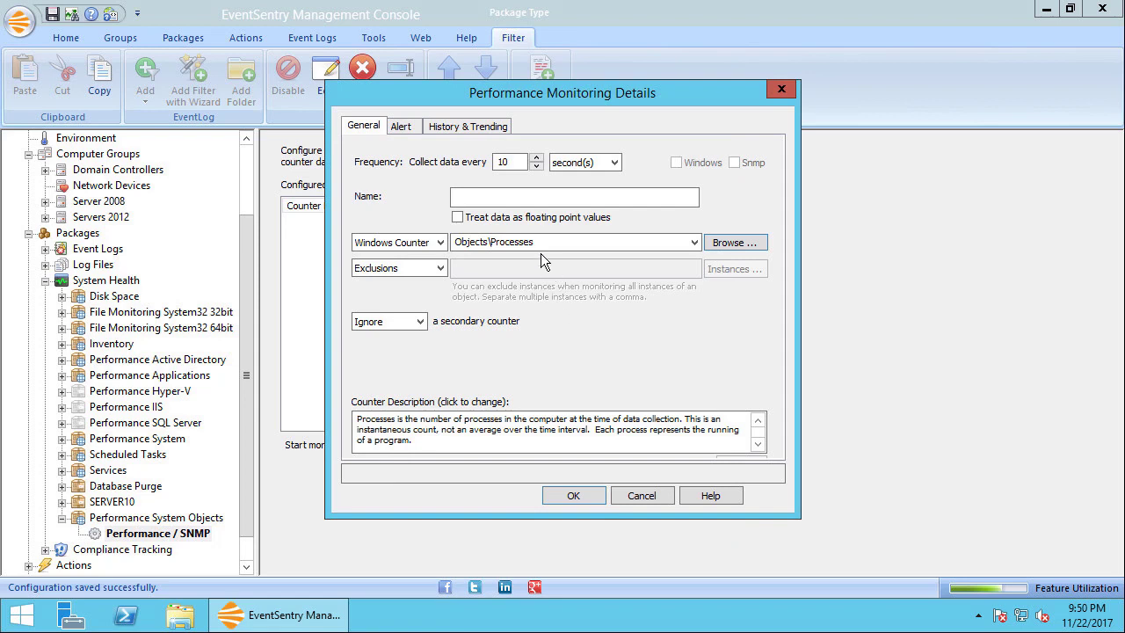
Step: Name the counter "Global Process Count" and set its data collection frequency to 5 seconds
{"action": "double_click", "coordinate": [542, 246]}
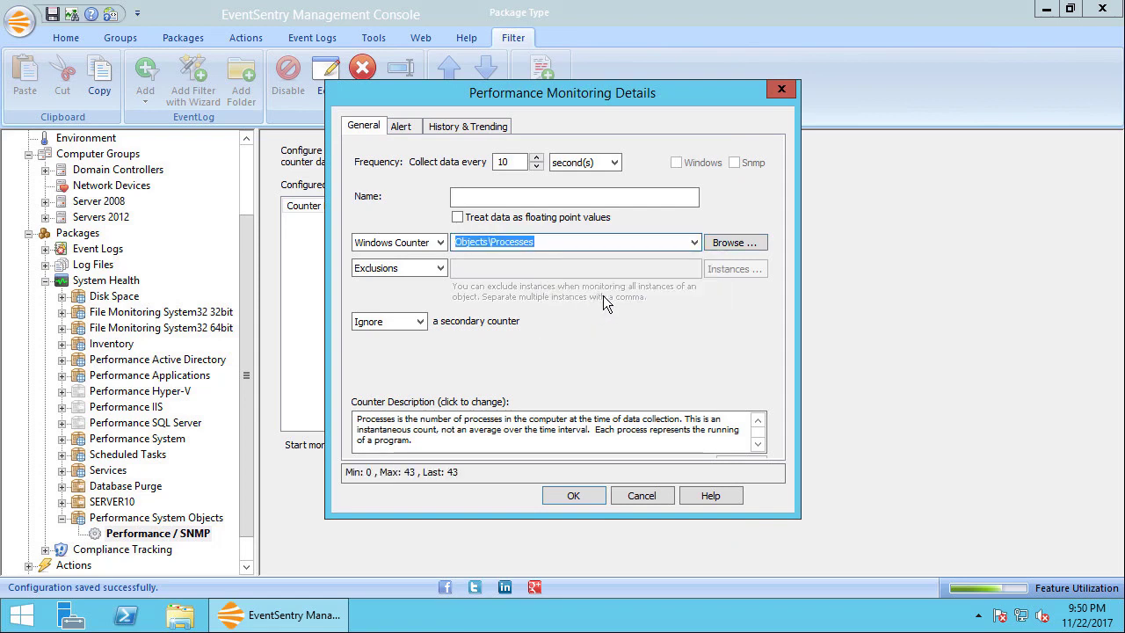
{"action": "left_click", "coordinate": [520, 198]}
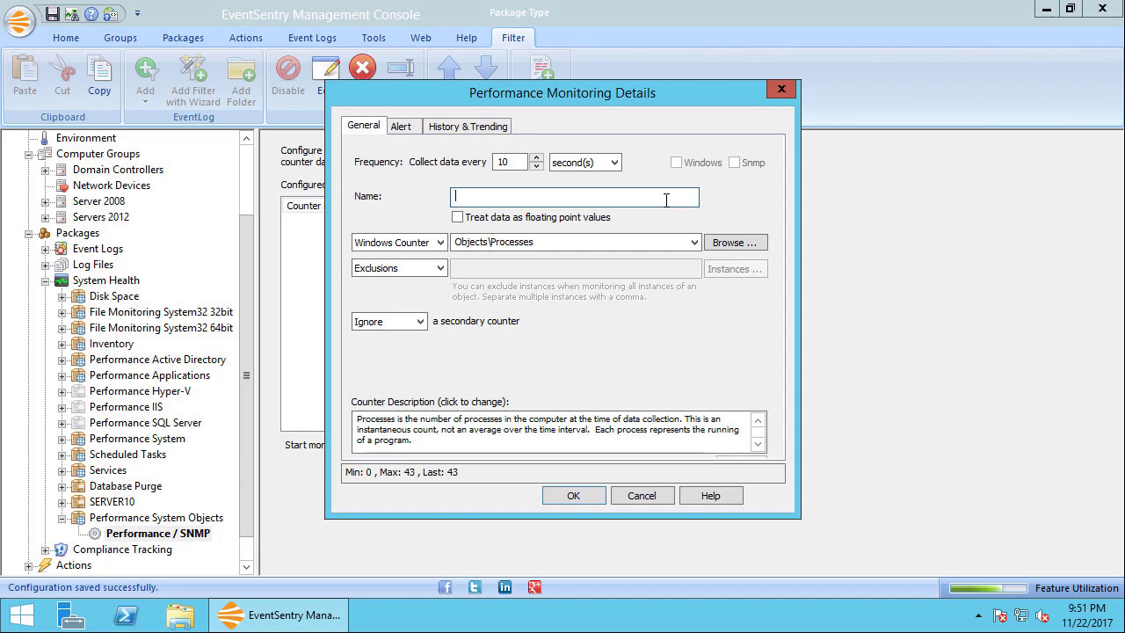
{"action": "type", "text": "Global Process Count"}
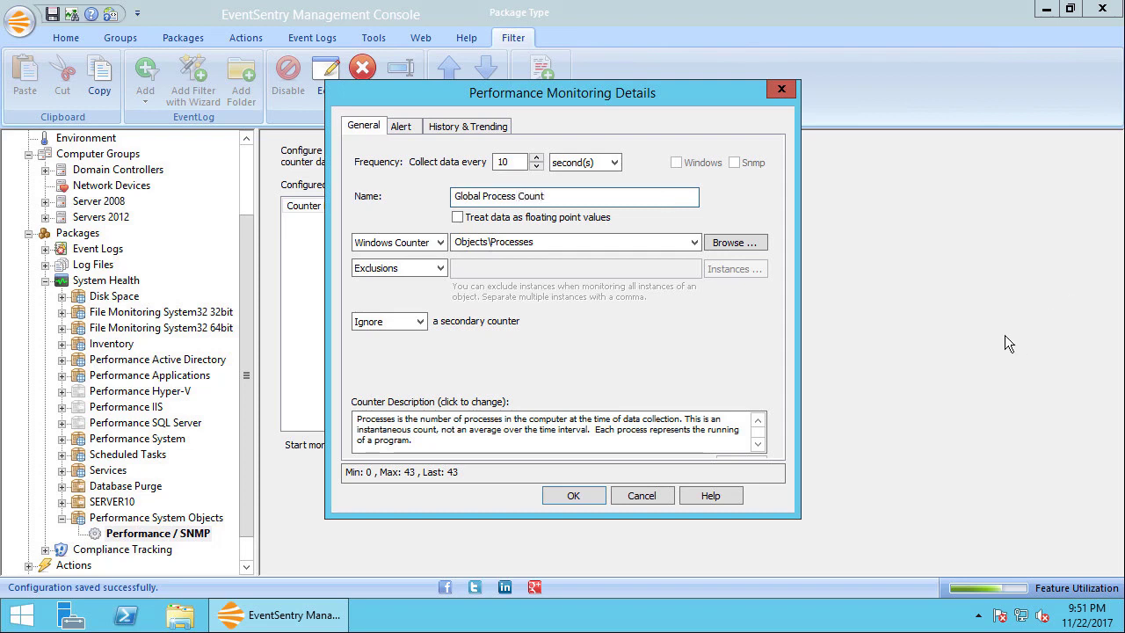
{"action": "double_click", "coordinate": [516, 162]}
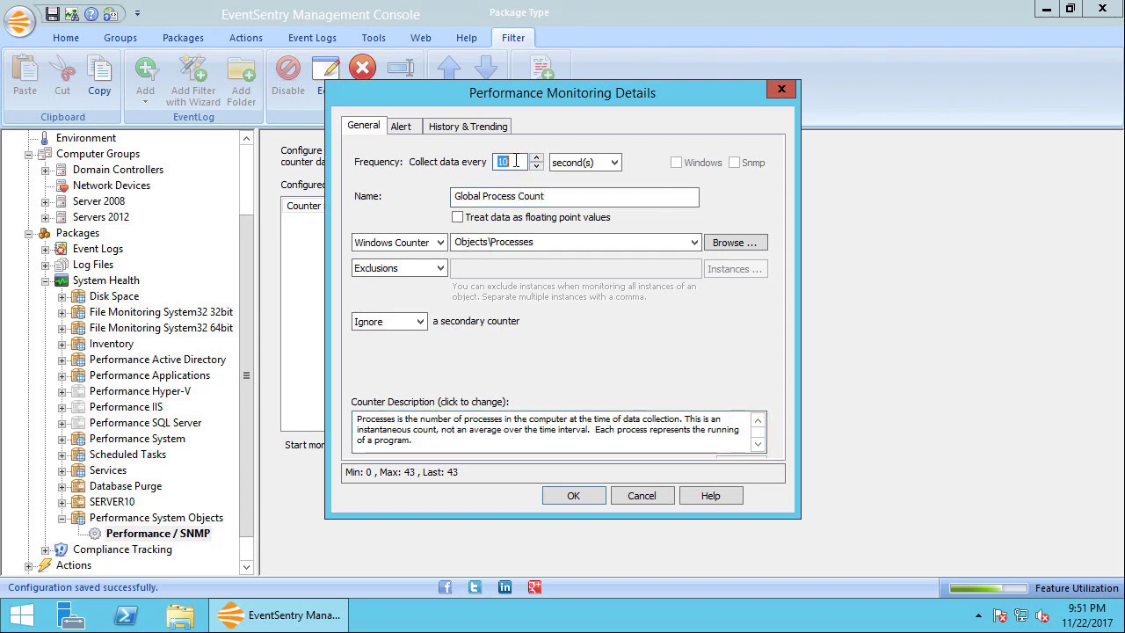
{"action": "type", "text": "5"}
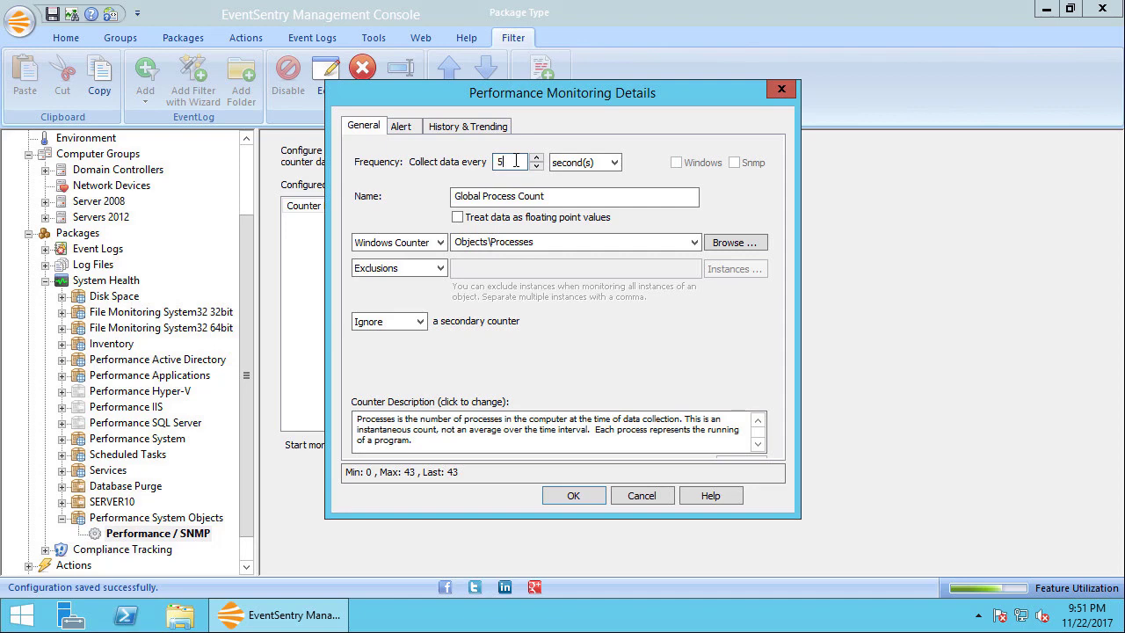
Step: Enable recording the Global Process Count counter in the database every 1 minute and save the counter
{"action": "left_click", "coordinate": [402, 128]}
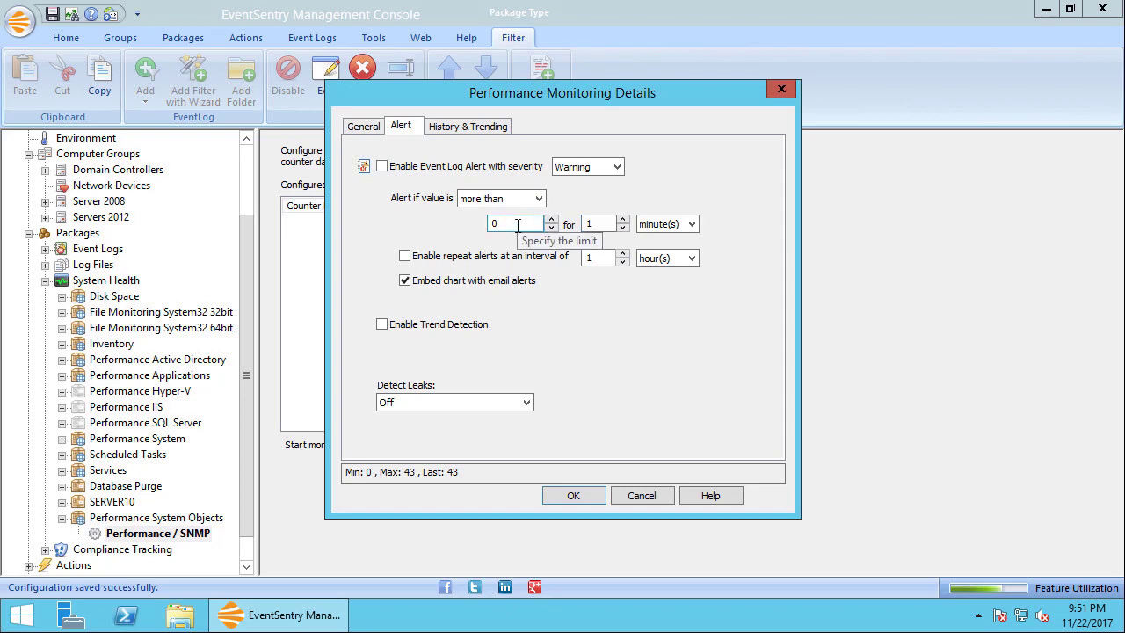
{"action": "left_click", "coordinate": [467, 128]}
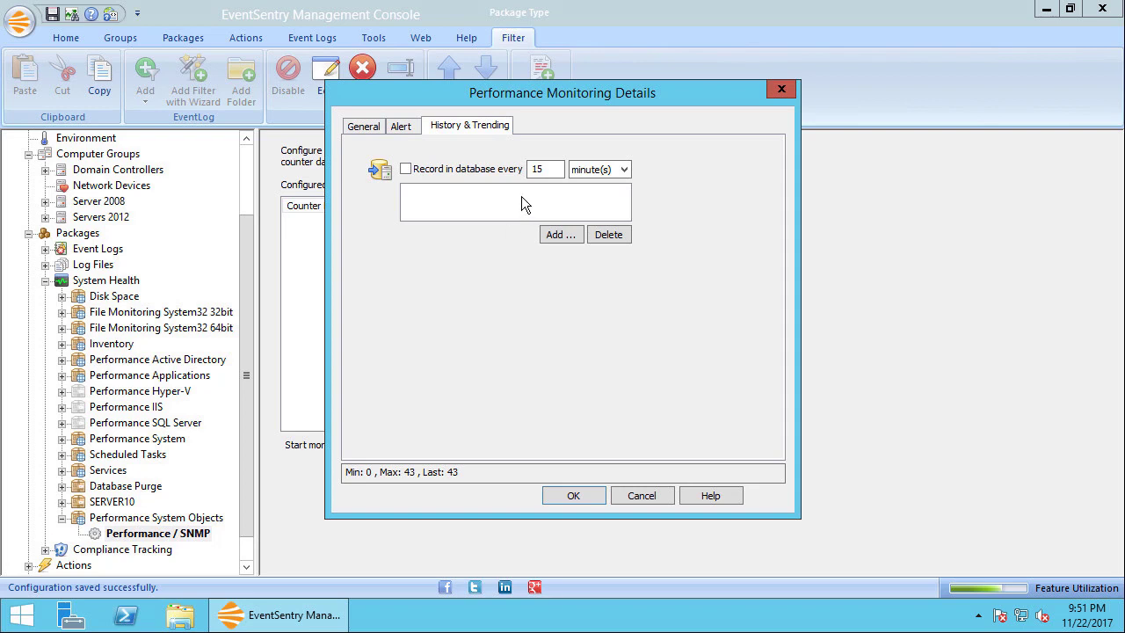
{"action": "left_click", "coordinate": [481, 171]}
{"action": "key", "text": "Tab"}
{"action": "type", "text": "1"}
{"action": "left_click", "coordinate": [554, 237]}
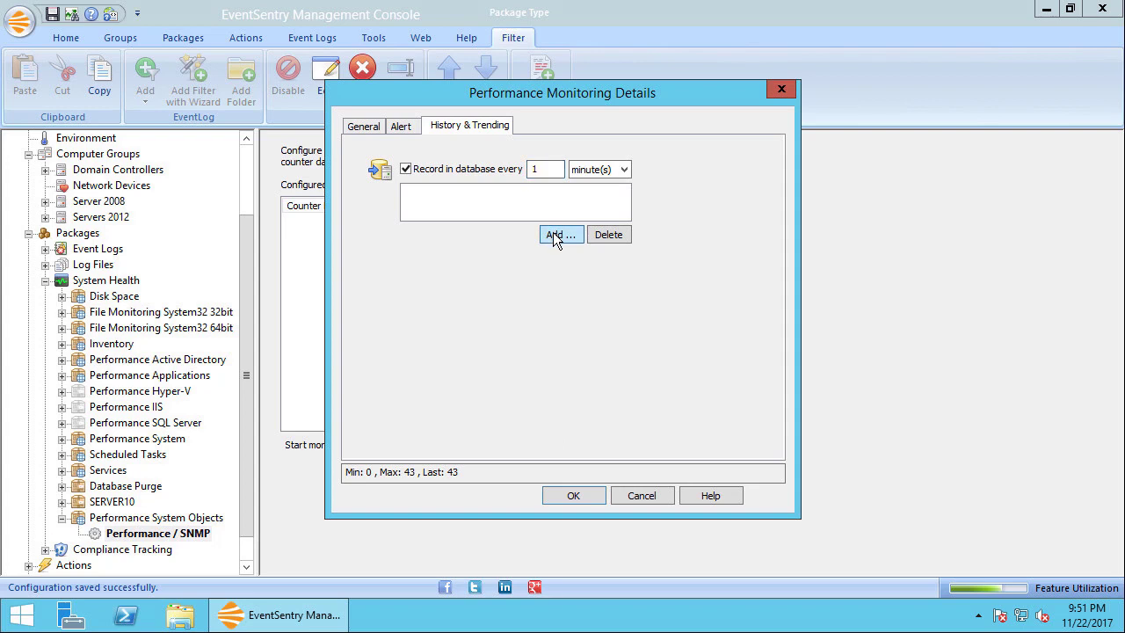
{"action": "left_click", "coordinate": [367, 127]}
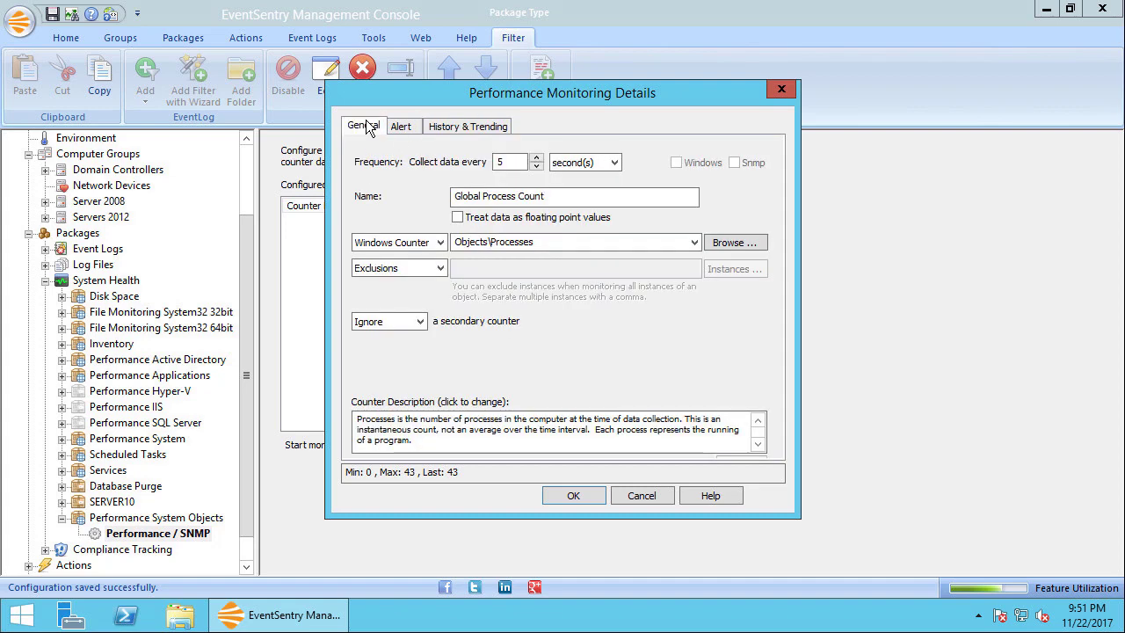
{"action": "left_click", "coordinate": [572, 498]}
Step: Start another performance counter entry and choose Objects\Threads from the local computer as its Windows counter
{"action": "double_click", "coordinate": [766, 333]}
{"action": "left_click_drag", "start_coordinate": [687, 87], "coordinate": [984, 133]}
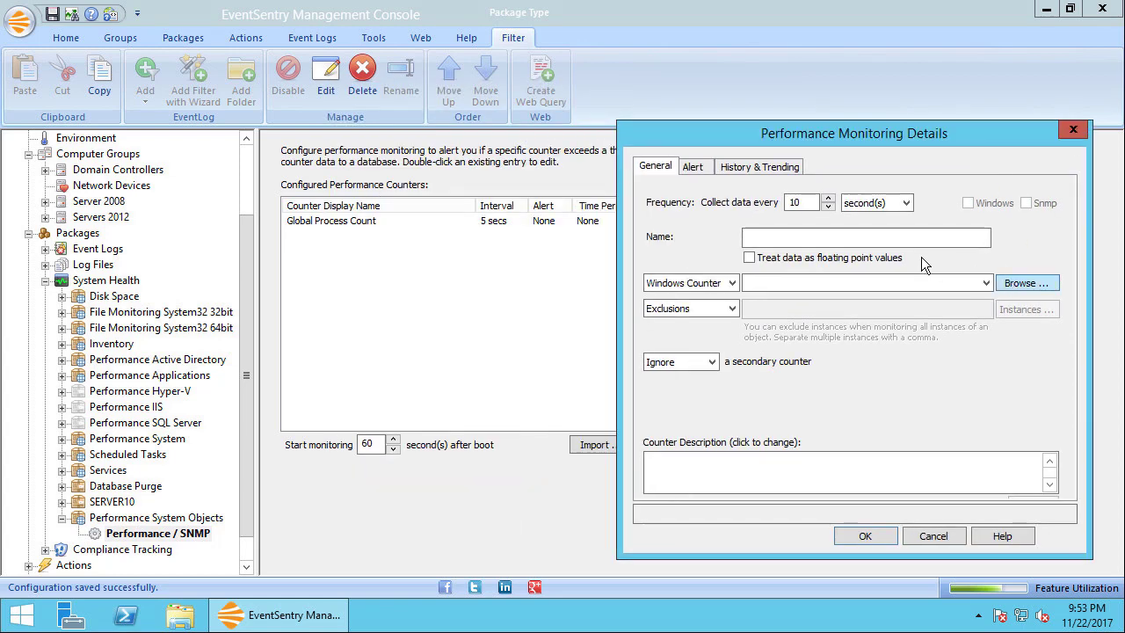
{"action": "left_click", "coordinate": [1019, 284]}
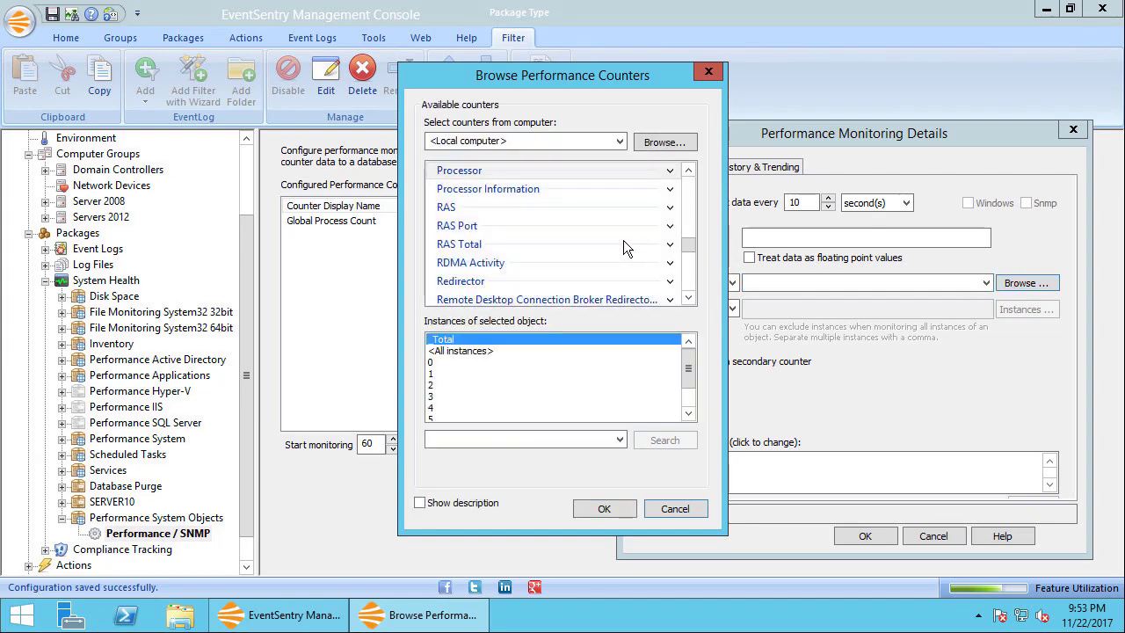
{"action": "scroll", "coordinate": [690, 181], "scroll_direction": "up", "scroll_amount": 3}
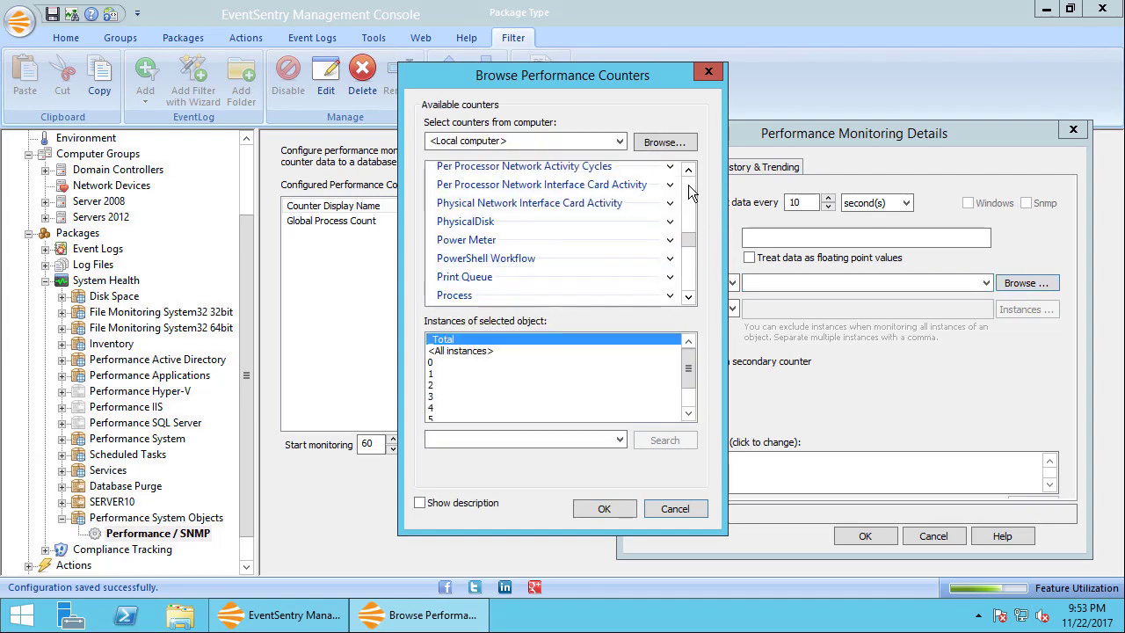
{"action": "scroll", "coordinate": [690, 185], "scroll_direction": "up", "scroll_amount": 3}
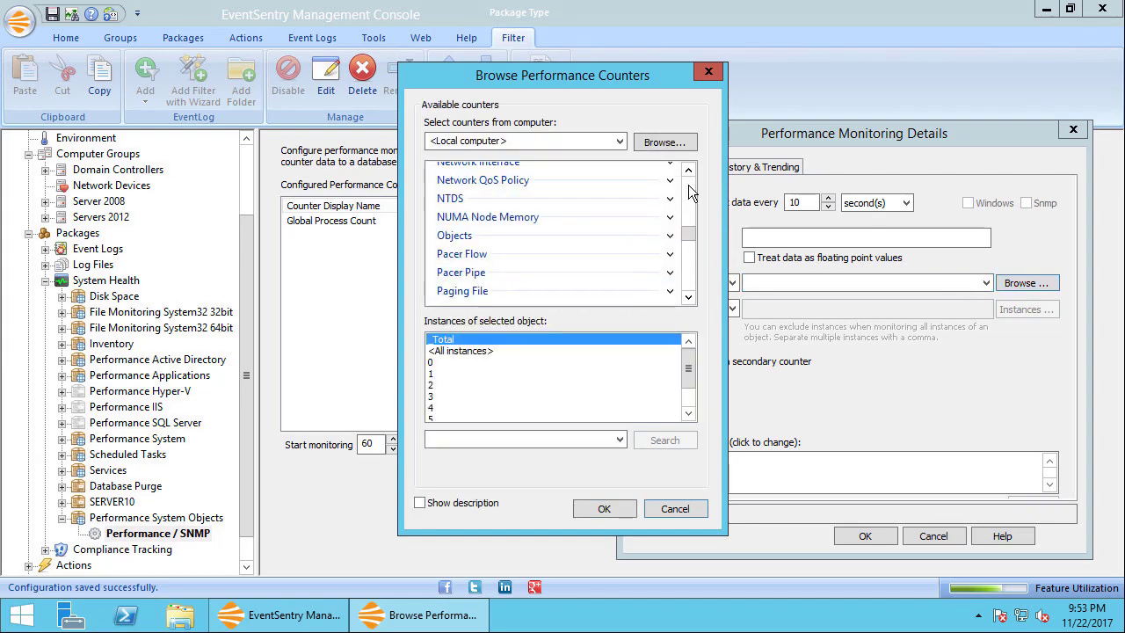
{"action": "left_click", "coordinate": [670, 236]}
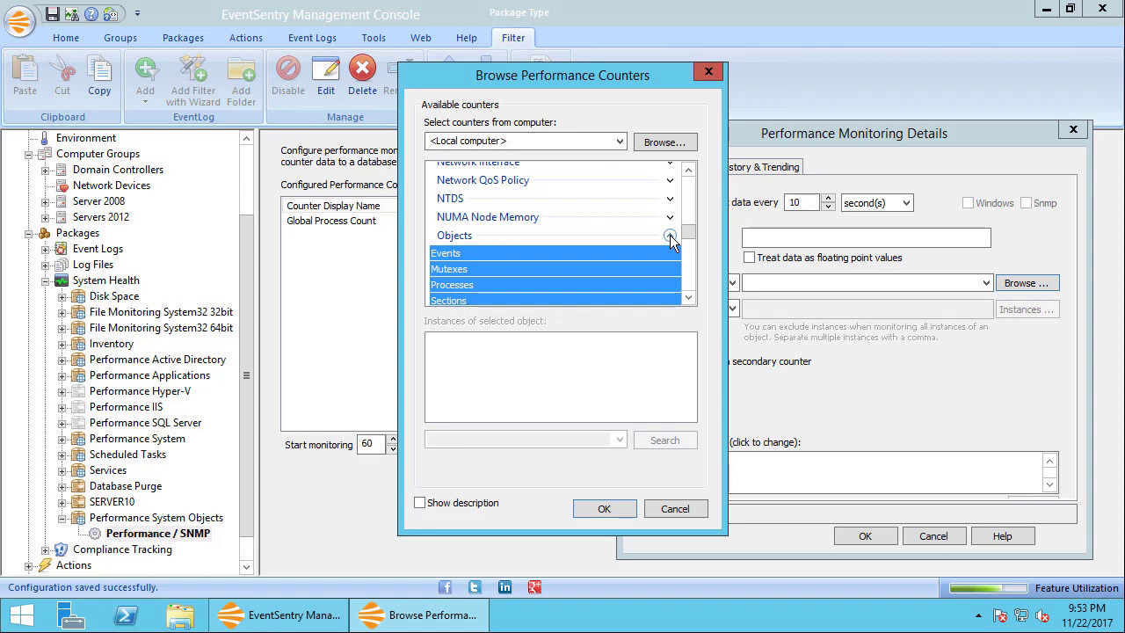
{"action": "left_click", "coordinate": [689, 298]}
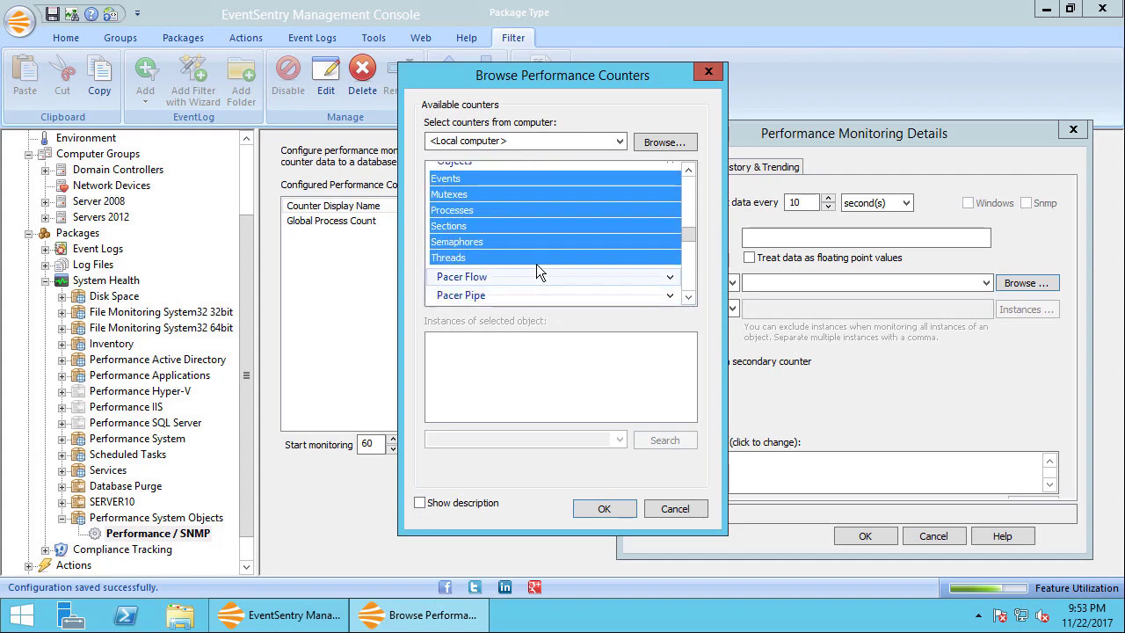
{"action": "left_click", "coordinate": [533, 257]}
{"action": "left_click", "coordinate": [603, 516]}
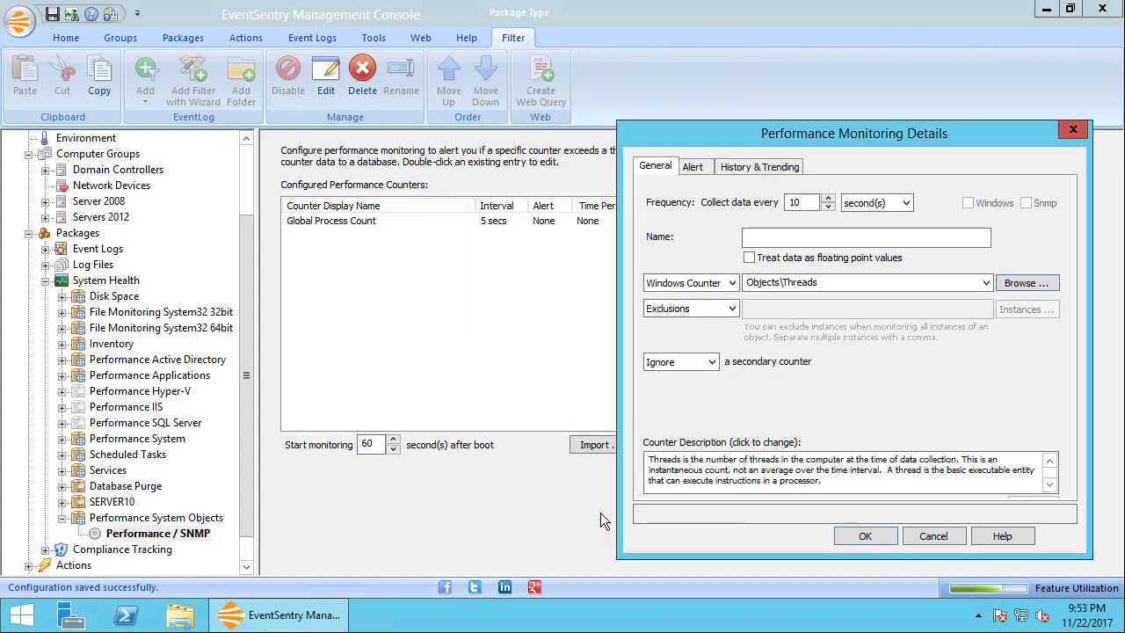
Step: Name the counter "Global Thread Count" and set its data collection frequency to 5 seconds
{"action": "left_click", "coordinate": [800, 236]}
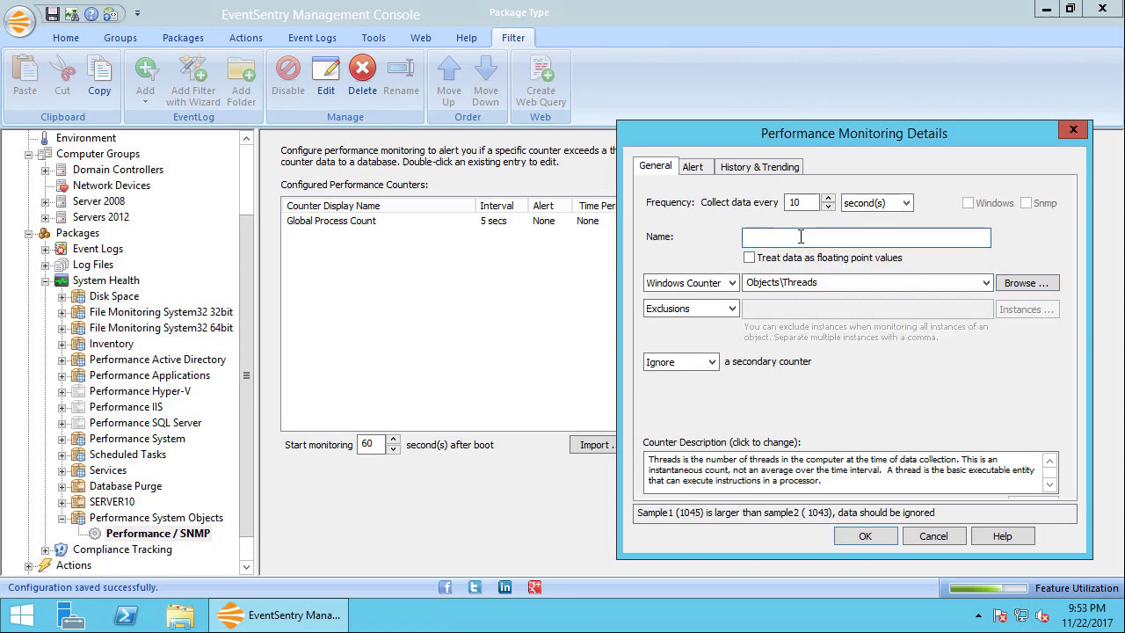
{"action": "type", "text": "Global Thread Count"}
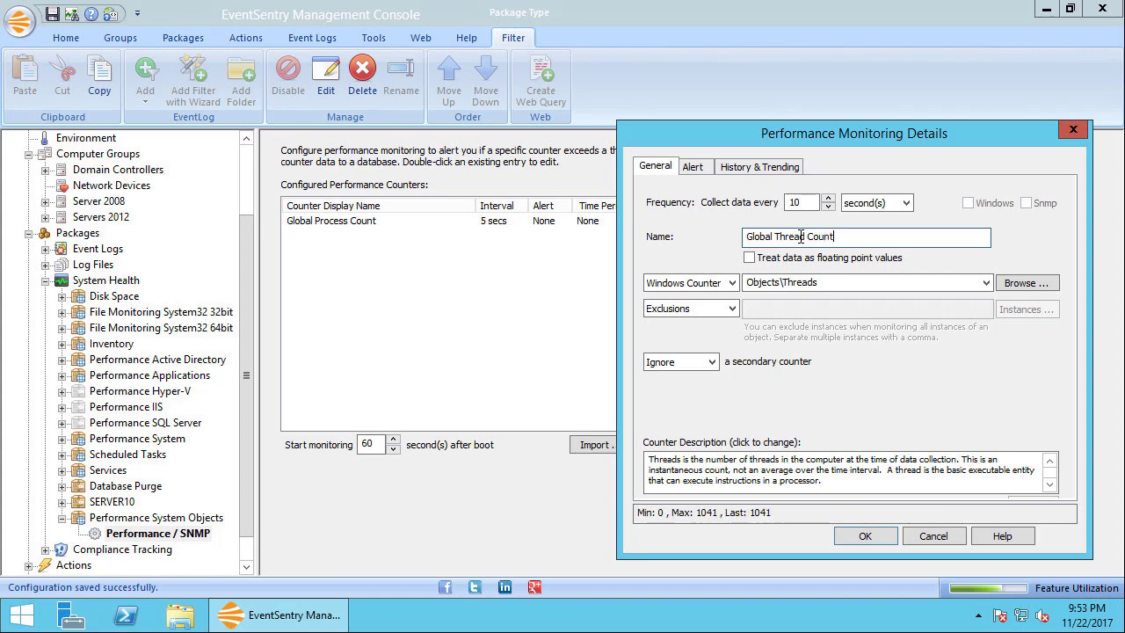
{"action": "double_click", "coordinate": [809, 203]}
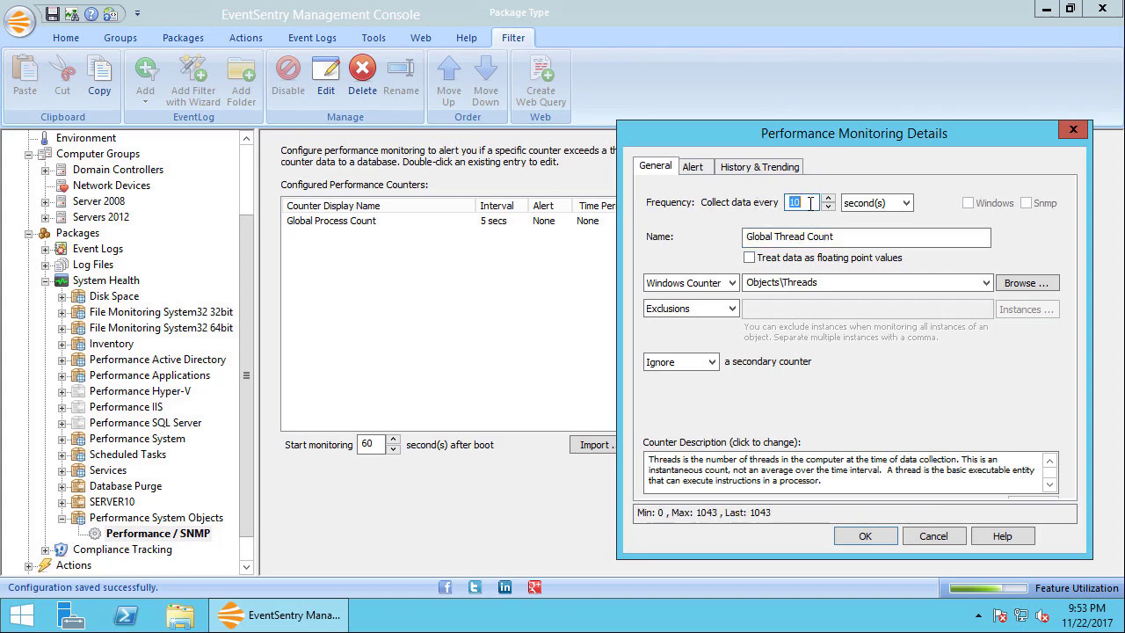
Step: Enable recording the Global Thread Count counter in the Primary Database every 1 minute and save the counter
{"action": "left_click", "coordinate": [728, 167]}
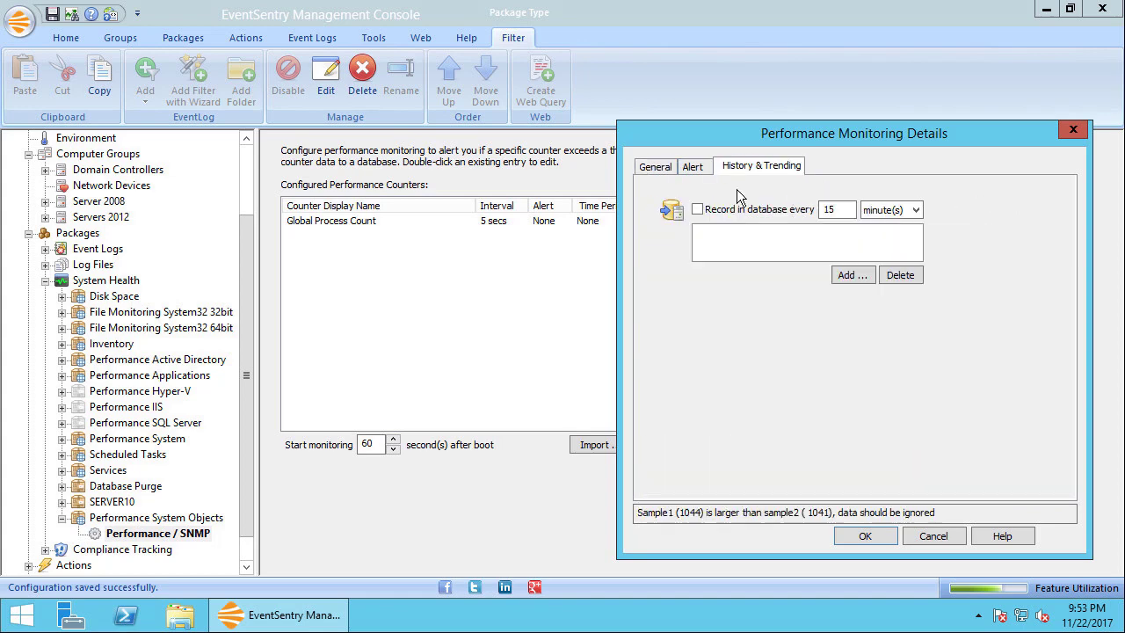
{"action": "left_click", "coordinate": [750, 215]}
{"action": "double_click", "coordinate": [841, 209]}
{"action": "type", "text": "1"}
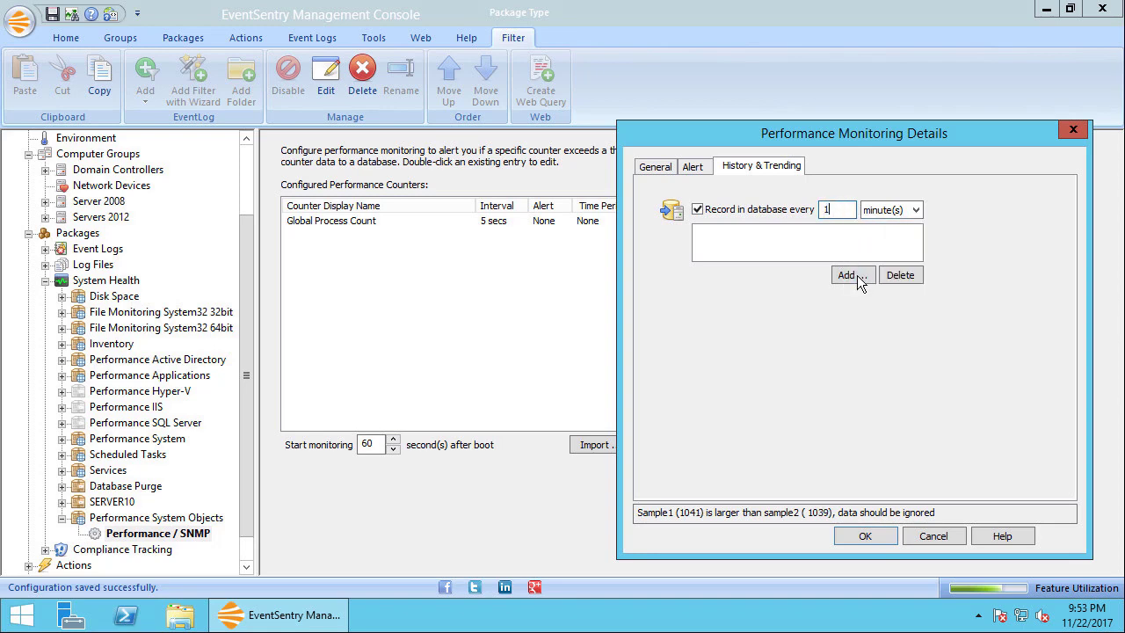
{"action": "left_click", "coordinate": [857, 275]}
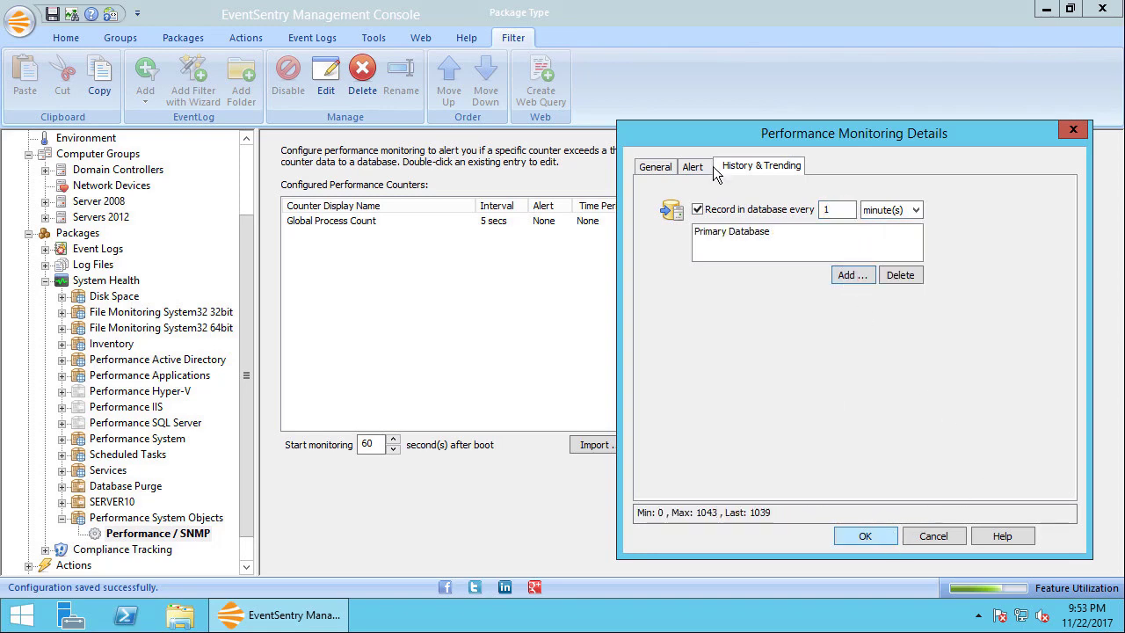
{"action": "left_click", "coordinate": [654, 167]}
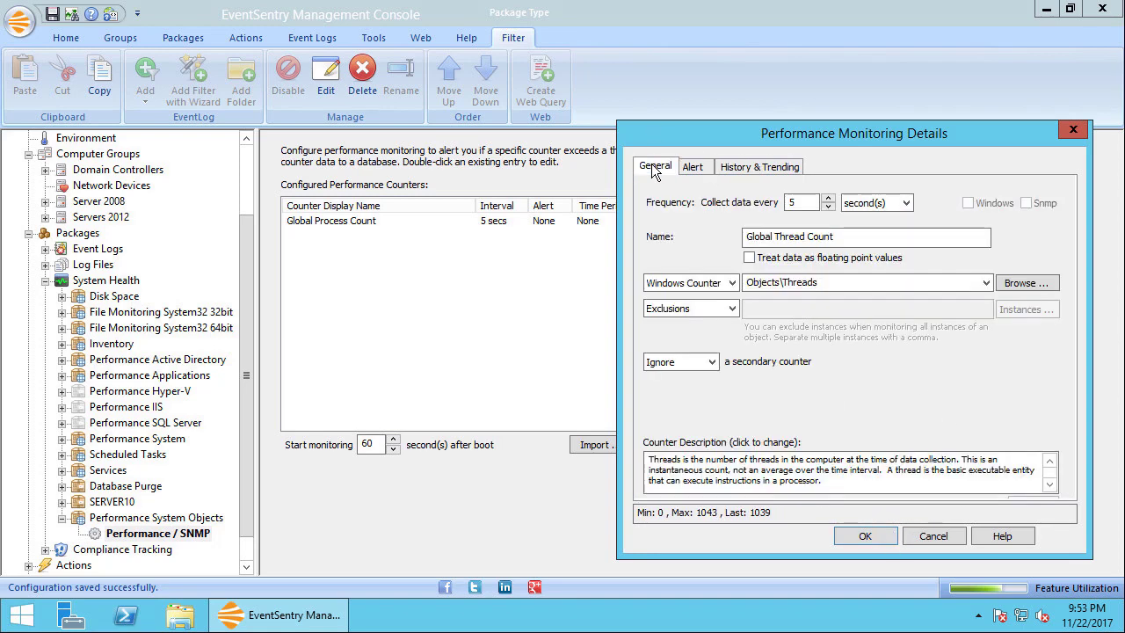
{"action": "left_click", "coordinate": [769, 167]}
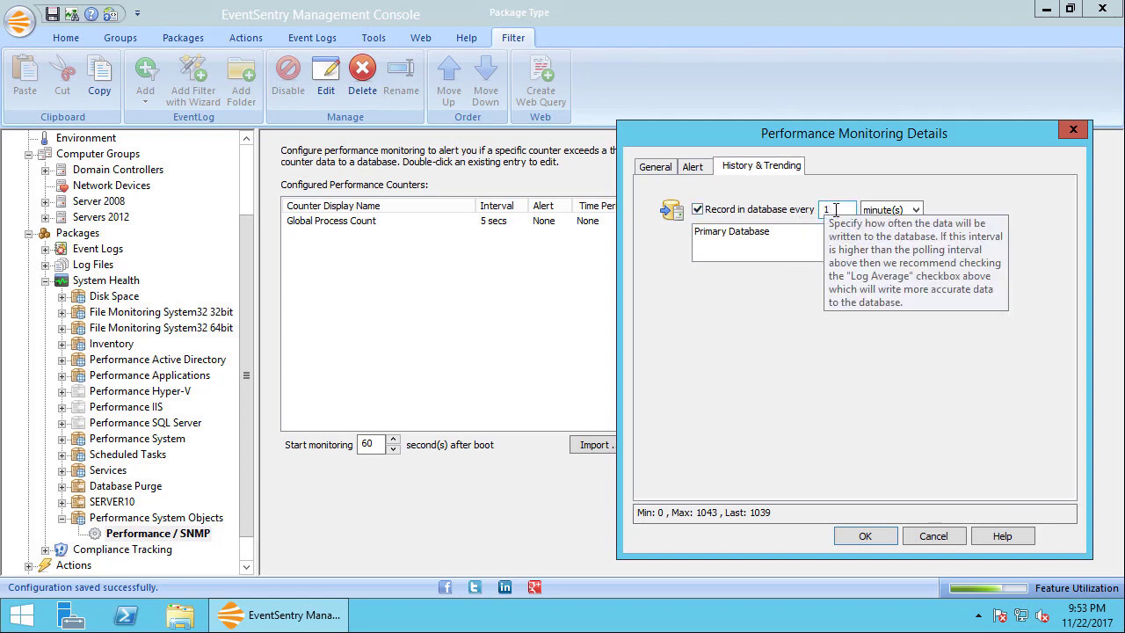
{"action": "left_click", "coordinate": [656, 167]}
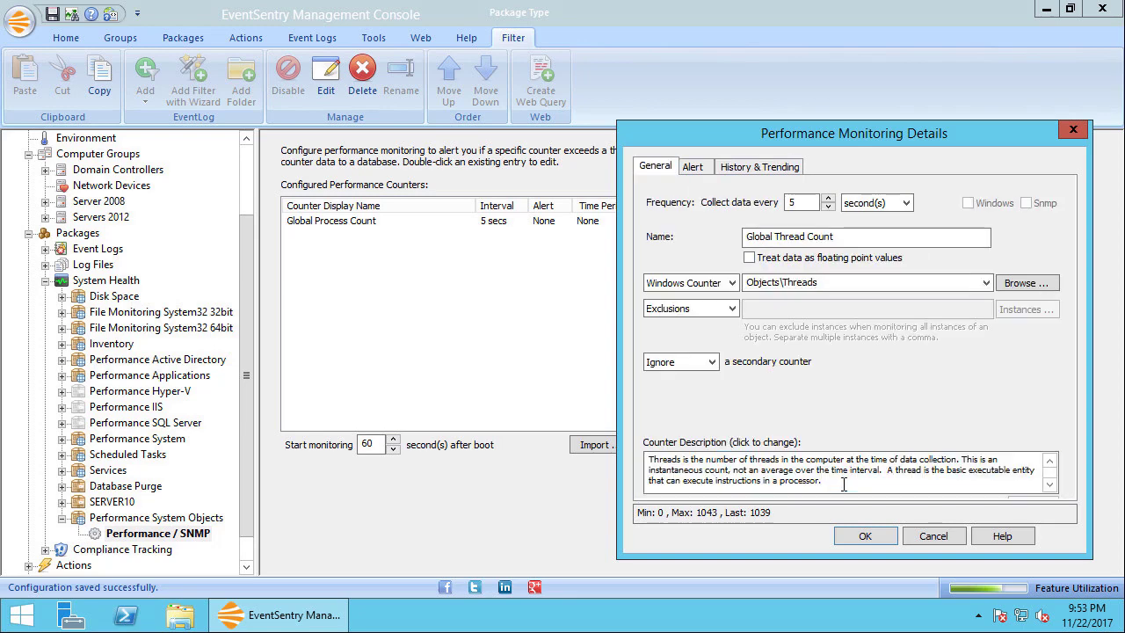
{"action": "left_click", "coordinate": [859, 535]}
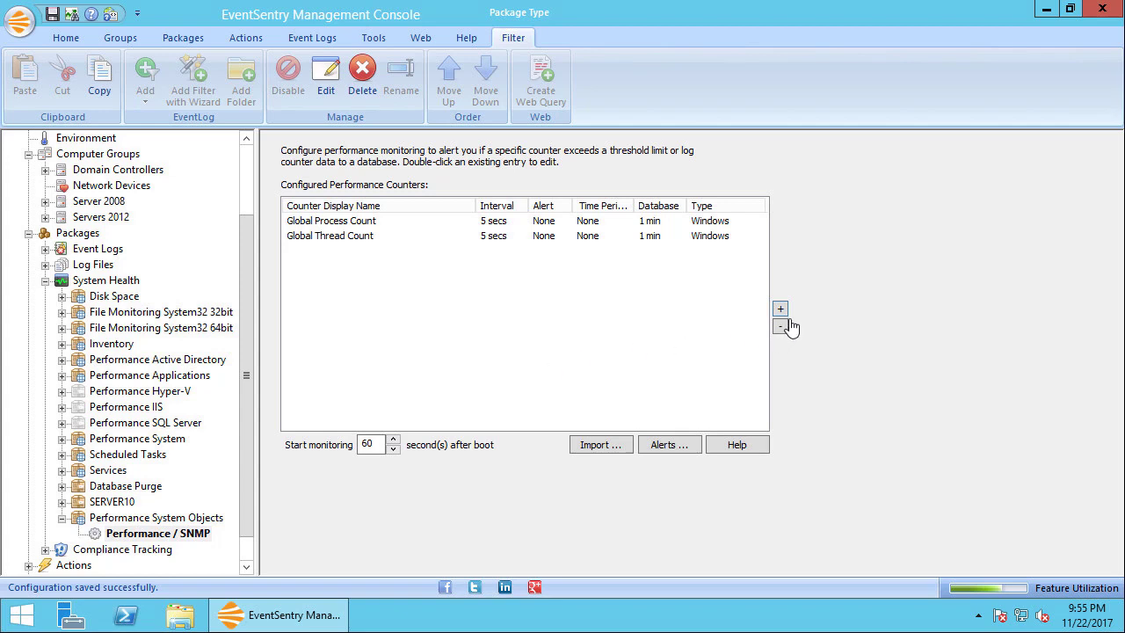
Step: Copy the counter path from Global Thread Count and create a new performance counter entry with Objects\Threads as its Windows counter
{"action": "double_click", "coordinate": [340, 239]}
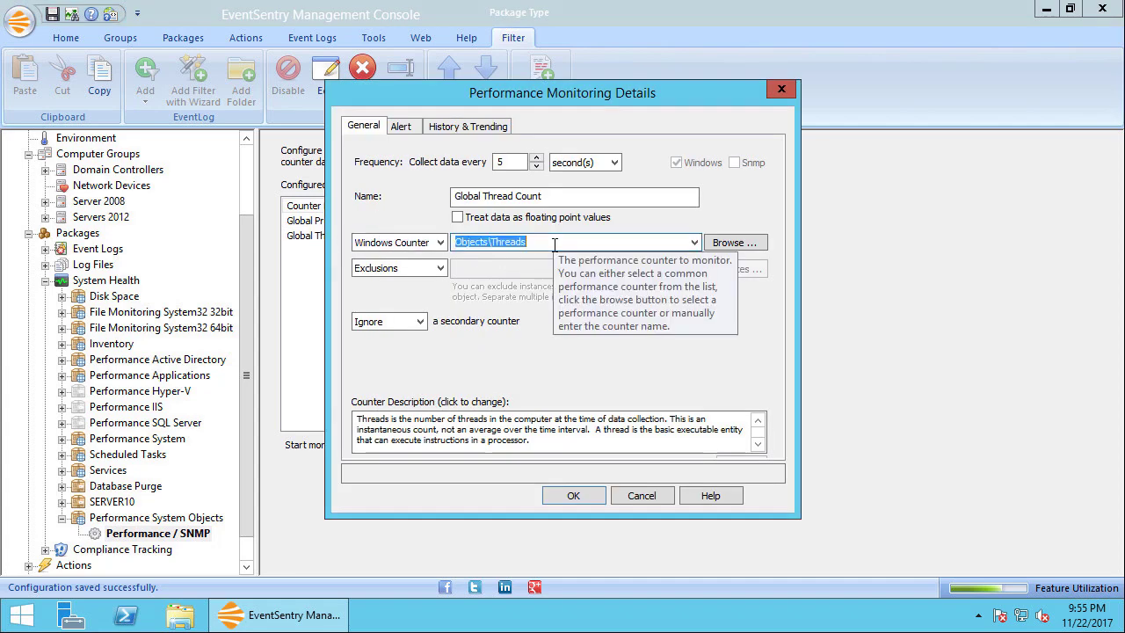
{"action": "left_click", "coordinate": [645, 495]}
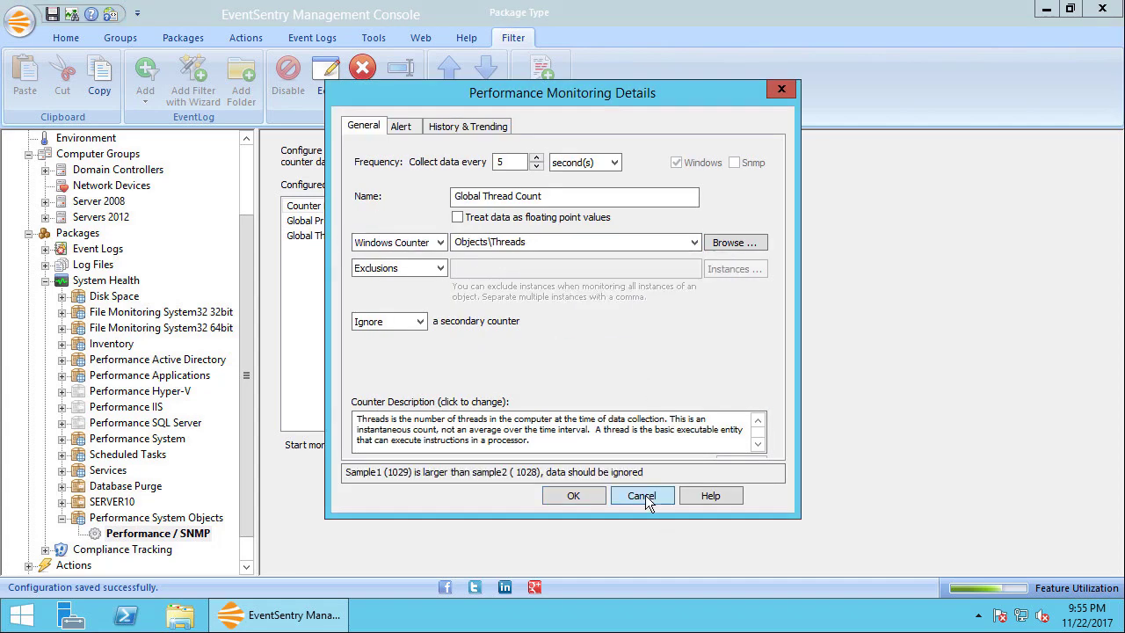
{"action": "left_click", "coordinate": [780, 312]}
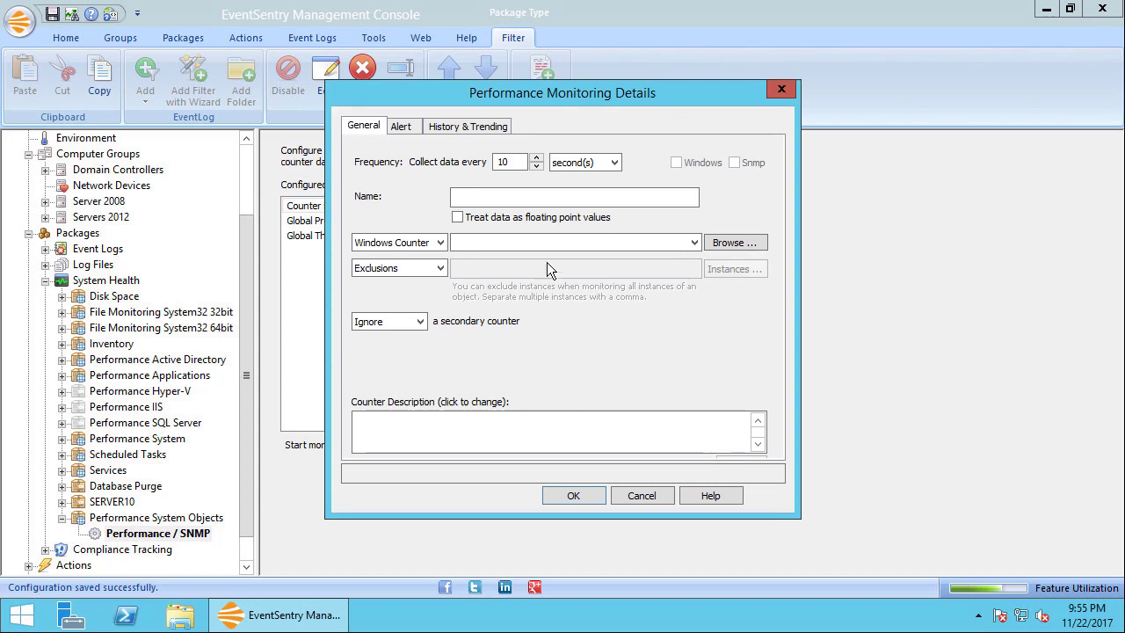
{"action": "type", "text": "Objects\\Threads"}
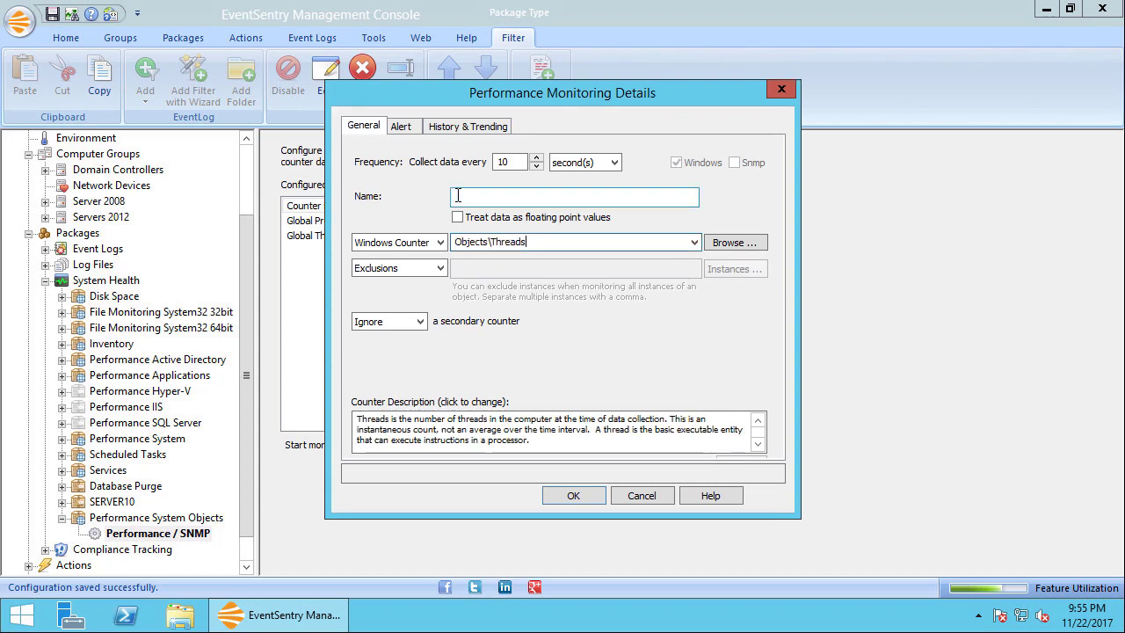
Step: Set the new counter to be divided by a secondary Windows counter, Objects\Processes
{"action": "left_click", "coordinate": [417, 321]}
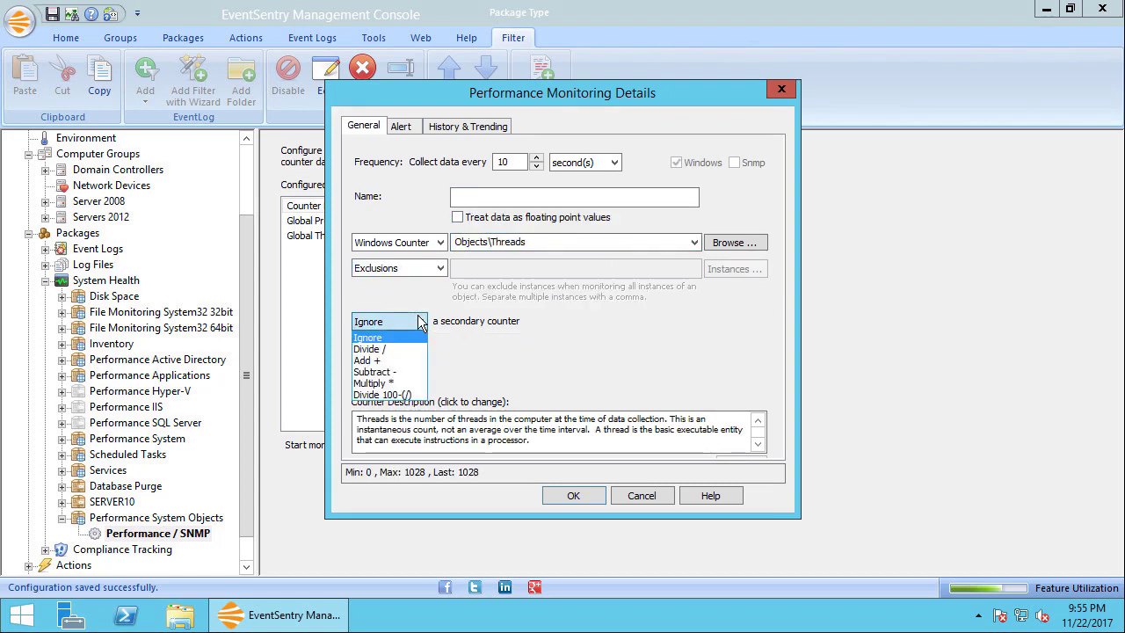
{"action": "left_click", "coordinate": [378, 338]}
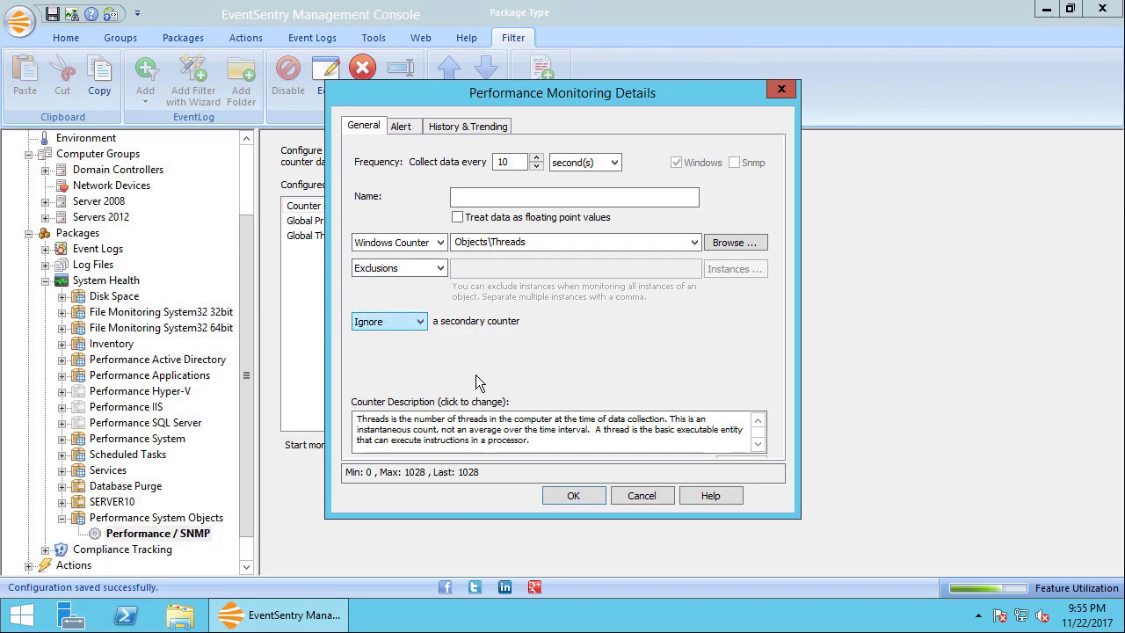
{"action": "left_click", "coordinate": [422, 321]}
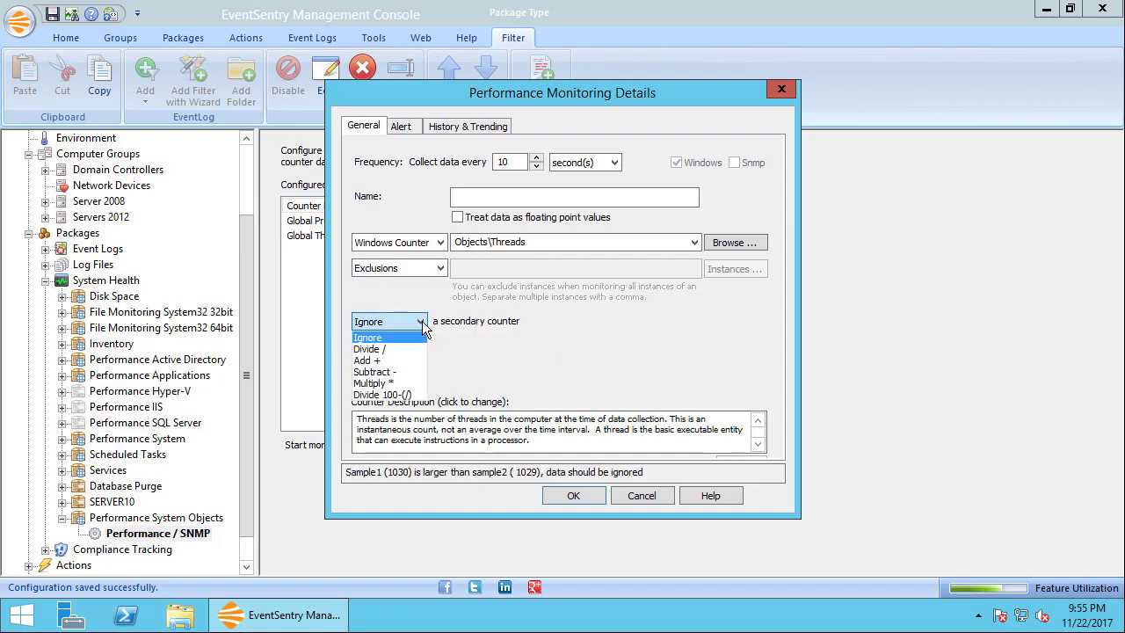
{"action": "left_click", "coordinate": [387, 349]}
{"action": "left_click", "coordinate": [509, 343]}
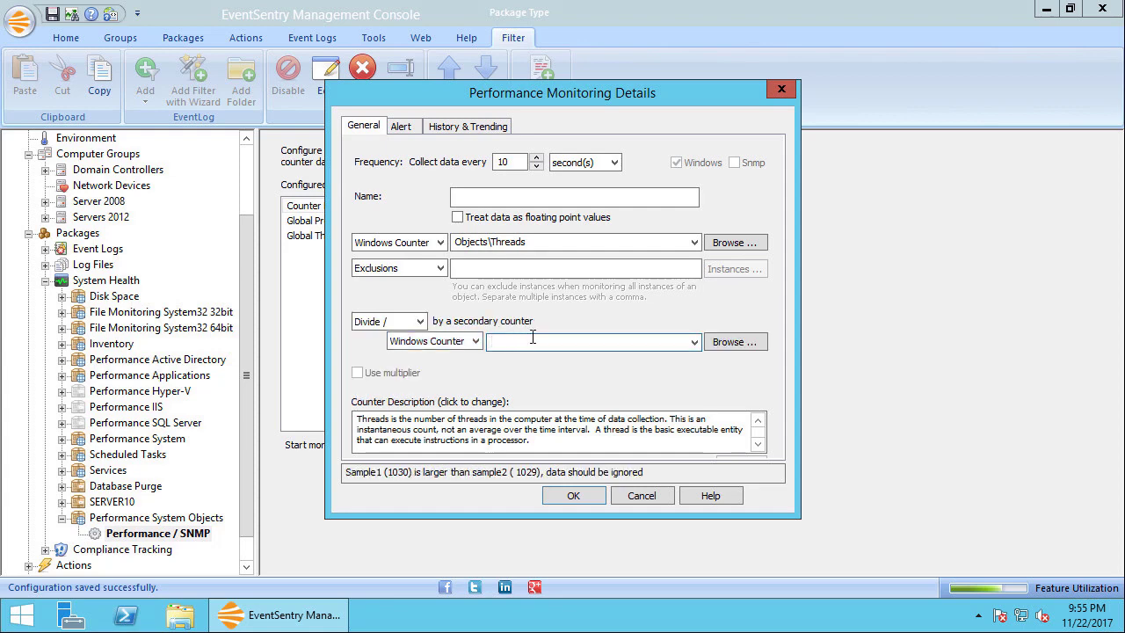
{"action": "type", "text": "Objects\\"}
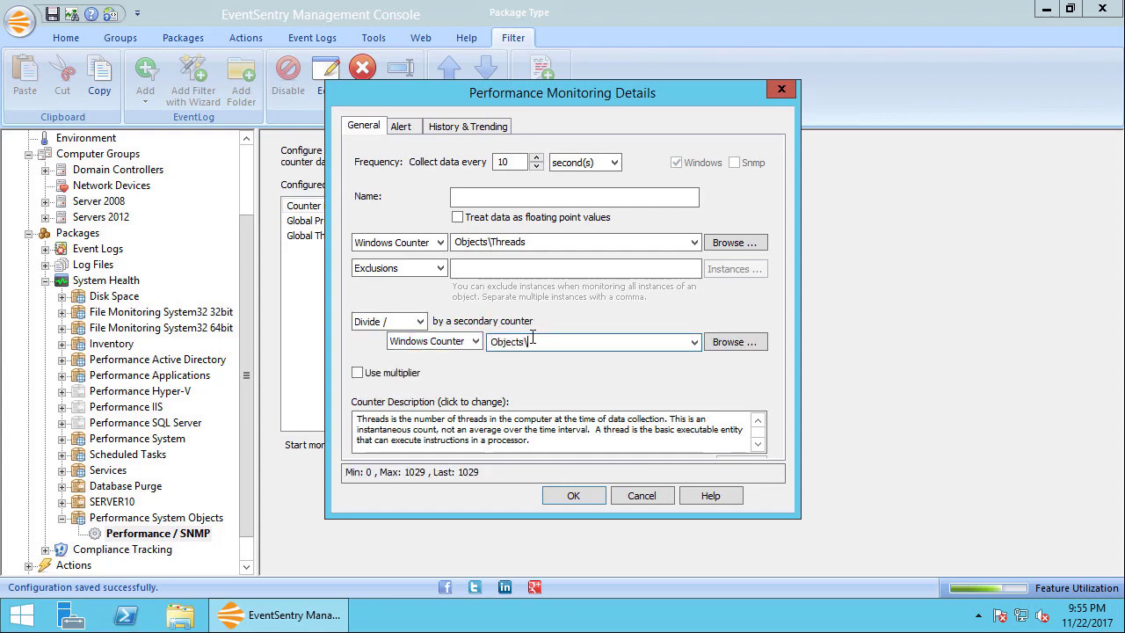
{"action": "type", "text": "Processes"}
Step: Name the counter "Global Average Threads Per Process" and set its data collection frequency to 5 seconds
{"action": "left_click", "coordinate": [576, 195]}
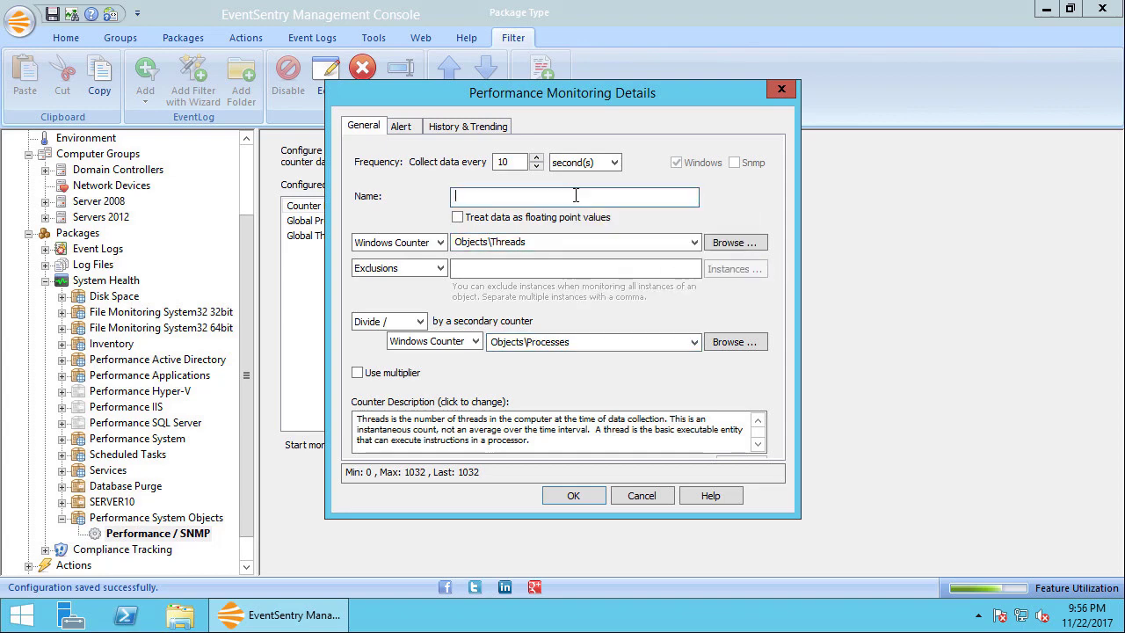
{"action": "type", "text": "Global"}
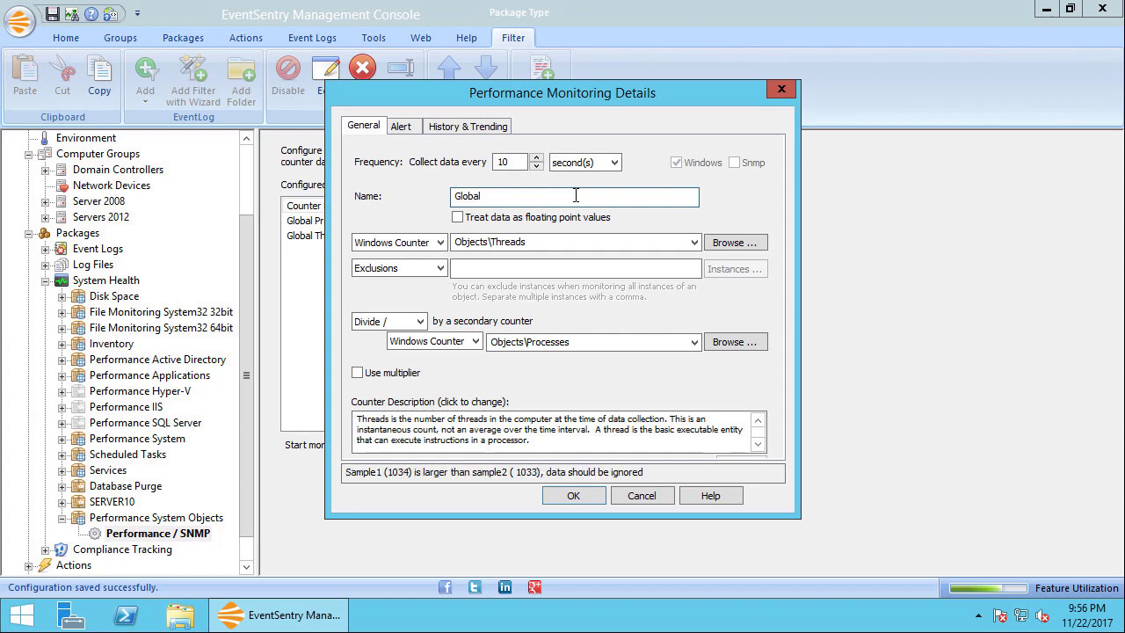
{"action": "type", "text": " Average Threads"}
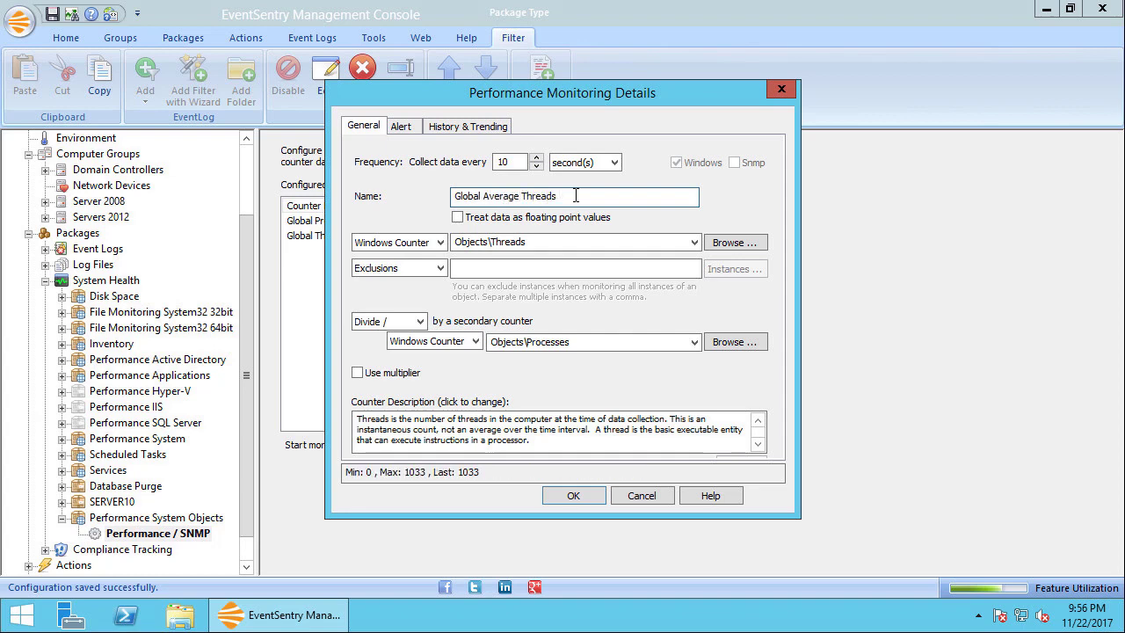
{"action": "type", "text": " Per Process"}
{"action": "double_click", "coordinate": [516, 162]}
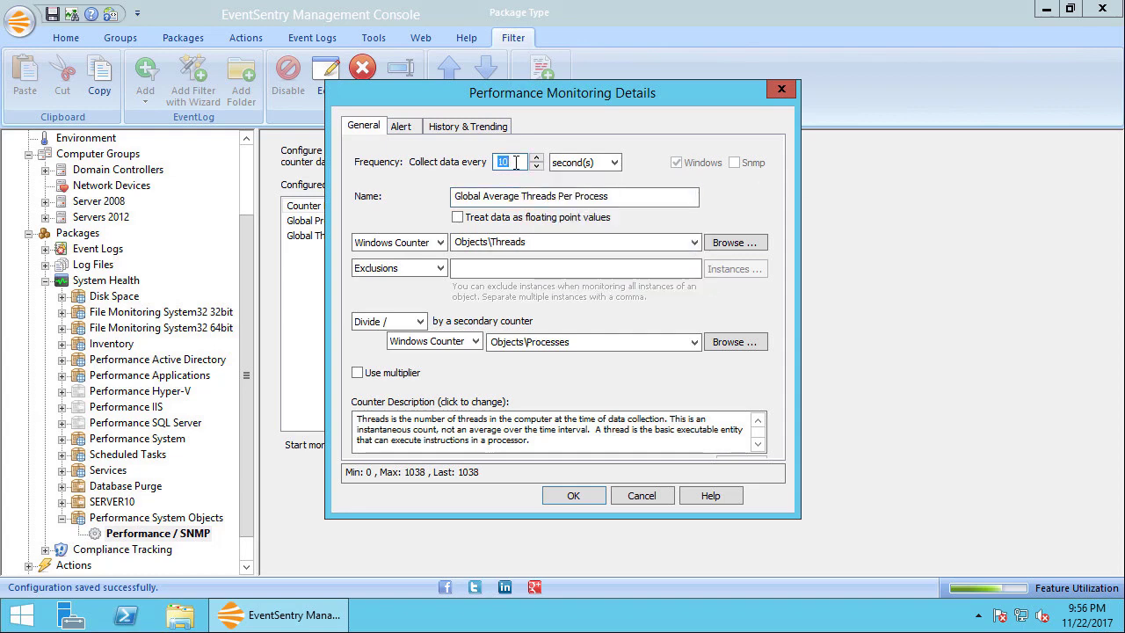
{"action": "type", "text": "5"}
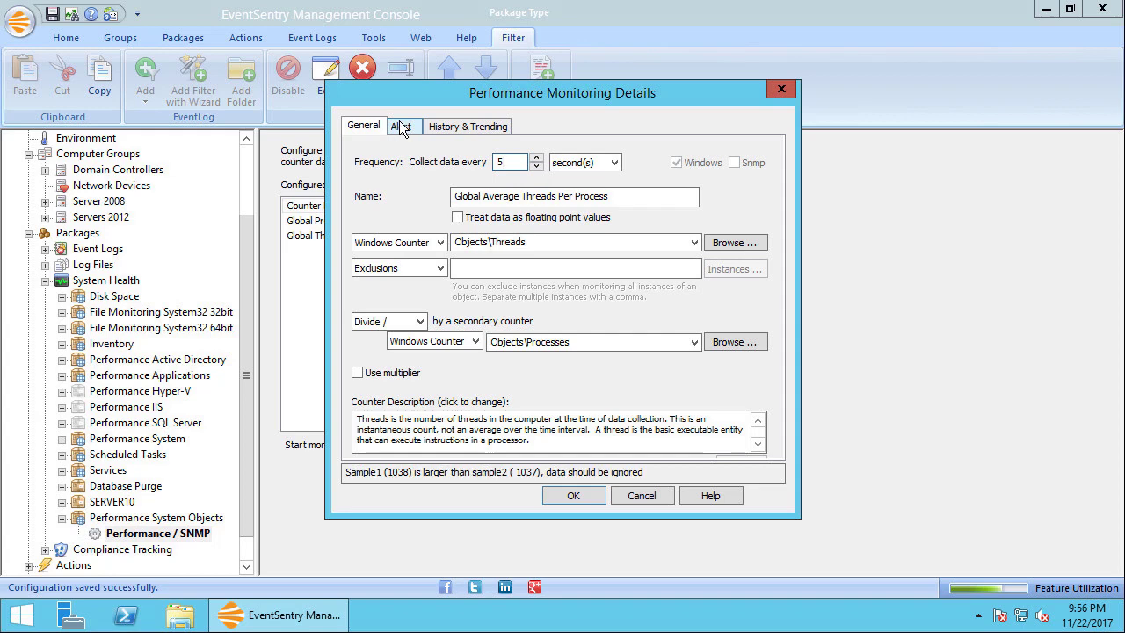
Step: Enable recording the Global Average Threads Per Process counter in the database every 1 minute and save the counter
{"action": "left_click", "coordinate": [467, 126]}
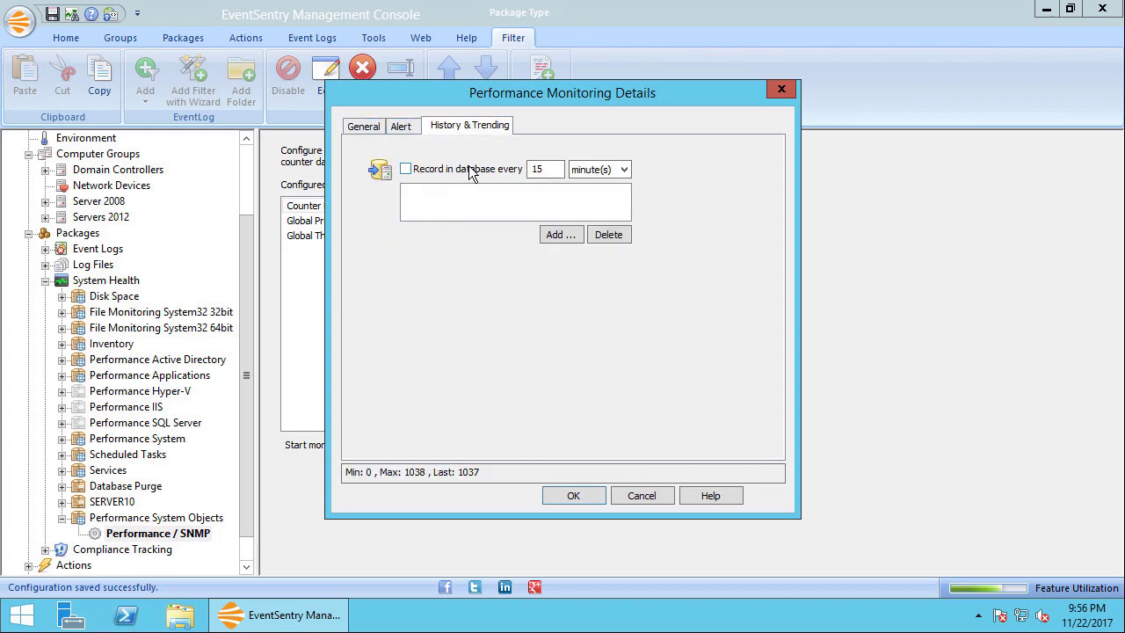
{"action": "left_click", "coordinate": [470, 168]}
{"action": "left_click", "coordinate": [550, 169]}
{"action": "double_click", "coordinate": [549, 169]}
{"action": "type", "text": "1"}
{"action": "left_click", "coordinate": [560, 234]}
{"action": "left_click", "coordinate": [362, 128]}
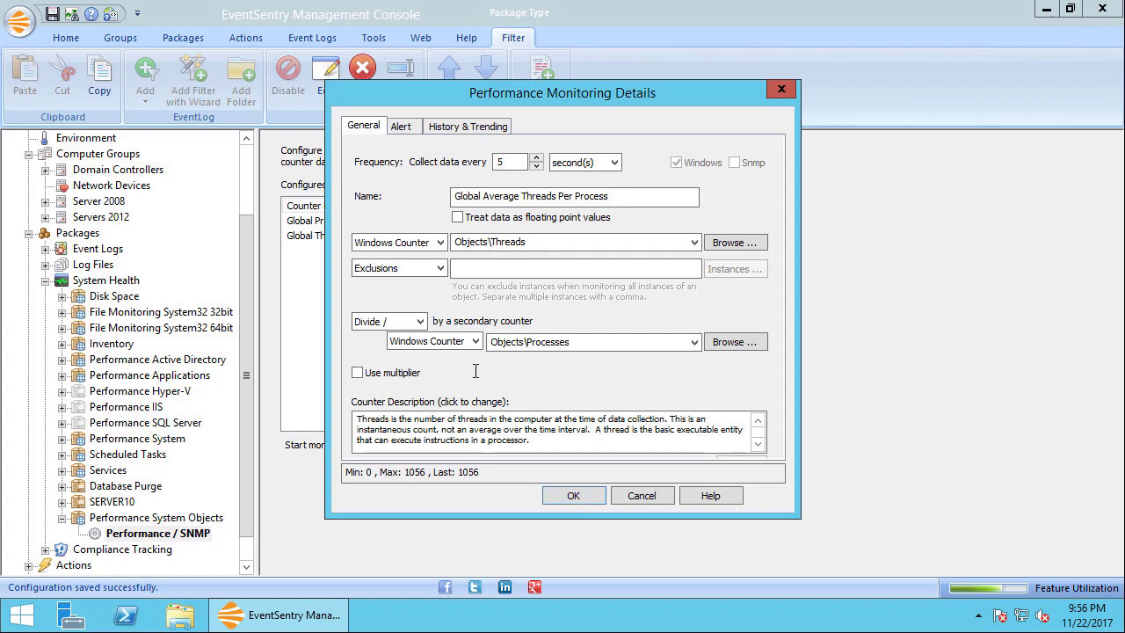
{"action": "left_click", "coordinate": [586, 502]}
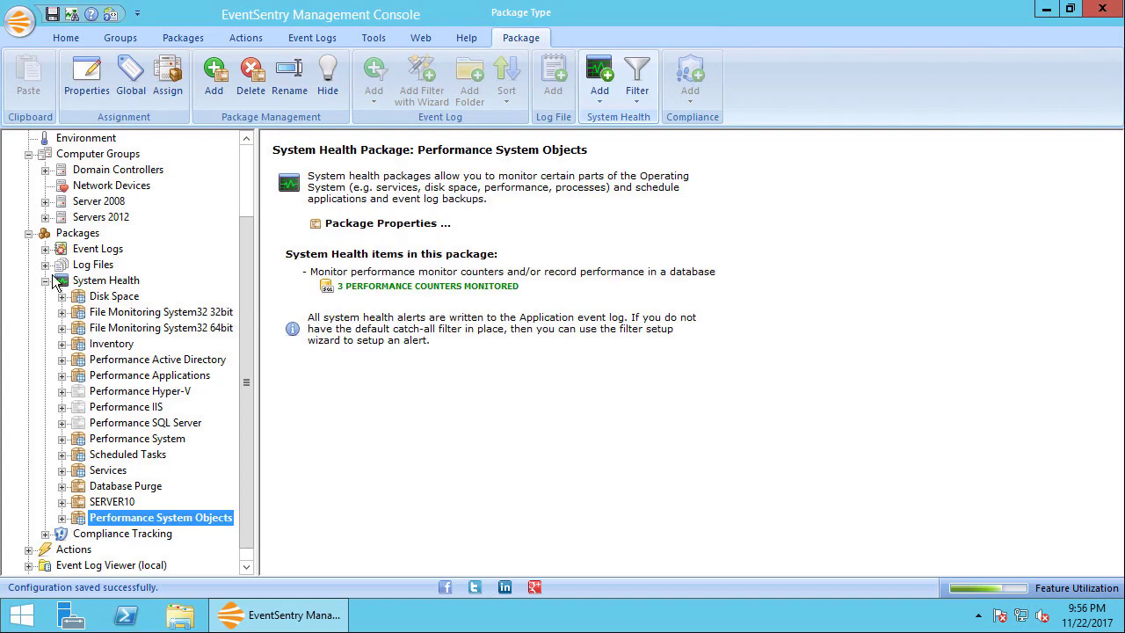
Step: Open the Collector settings of the local server to check its service and configuration options
{"action": "left_click", "coordinate": [246, 164]}
{"action": "left_click", "coordinate": [79, 187]}
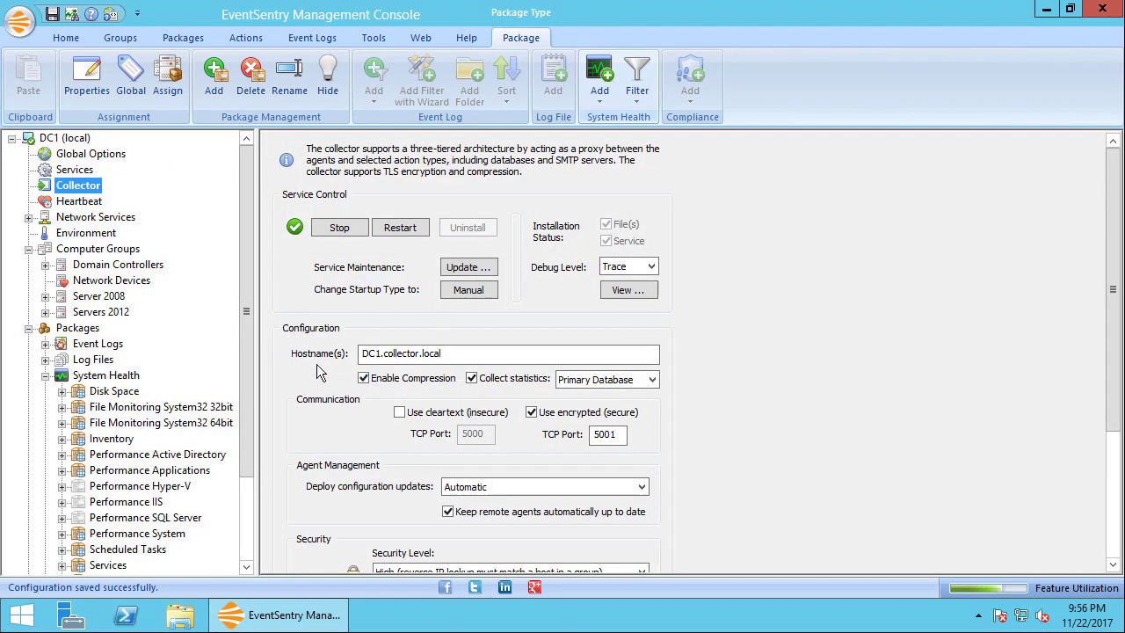
Step: Save the management console configuration with the new performance counters
{"action": "left_click", "coordinate": [482, 490]}
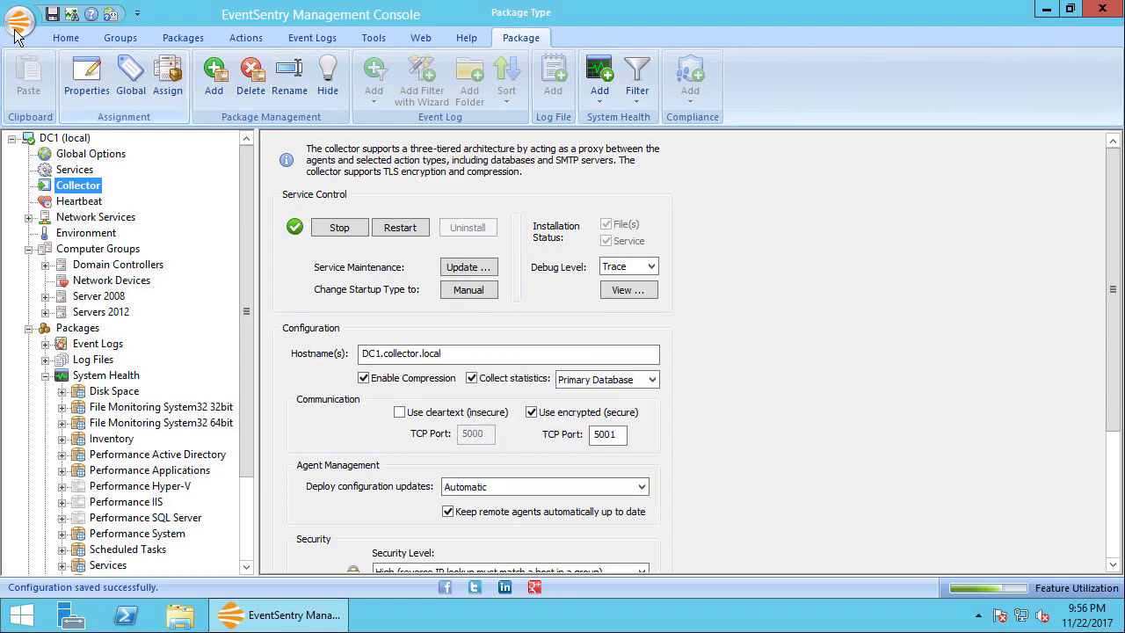
{"action": "left_click", "coordinate": [63, 38]}
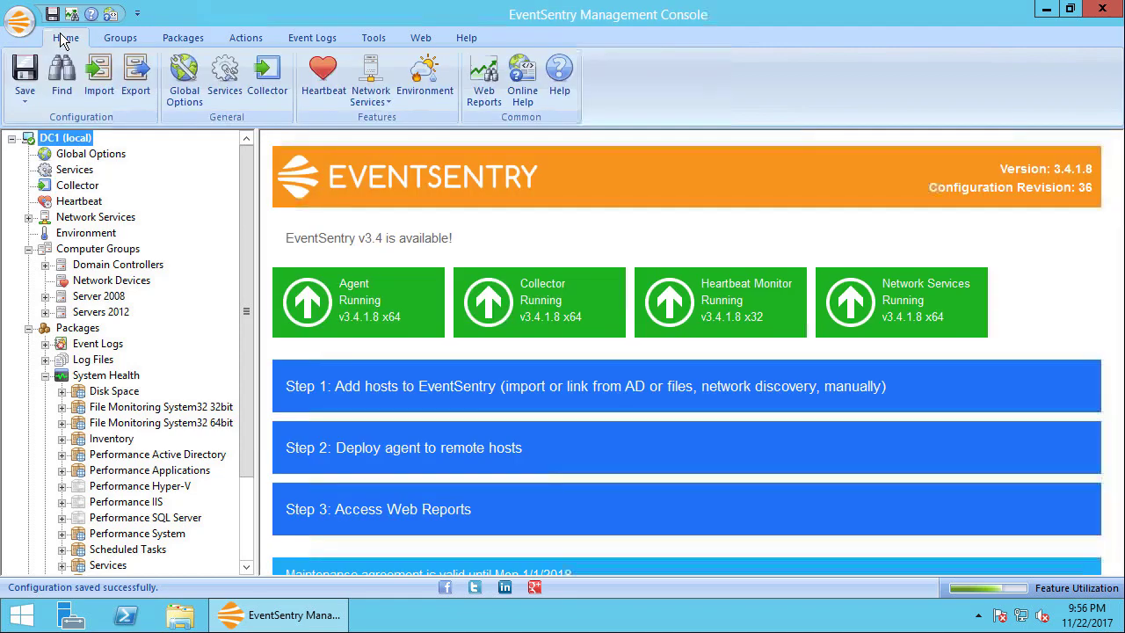
{"action": "left_click", "coordinate": [26, 72]}
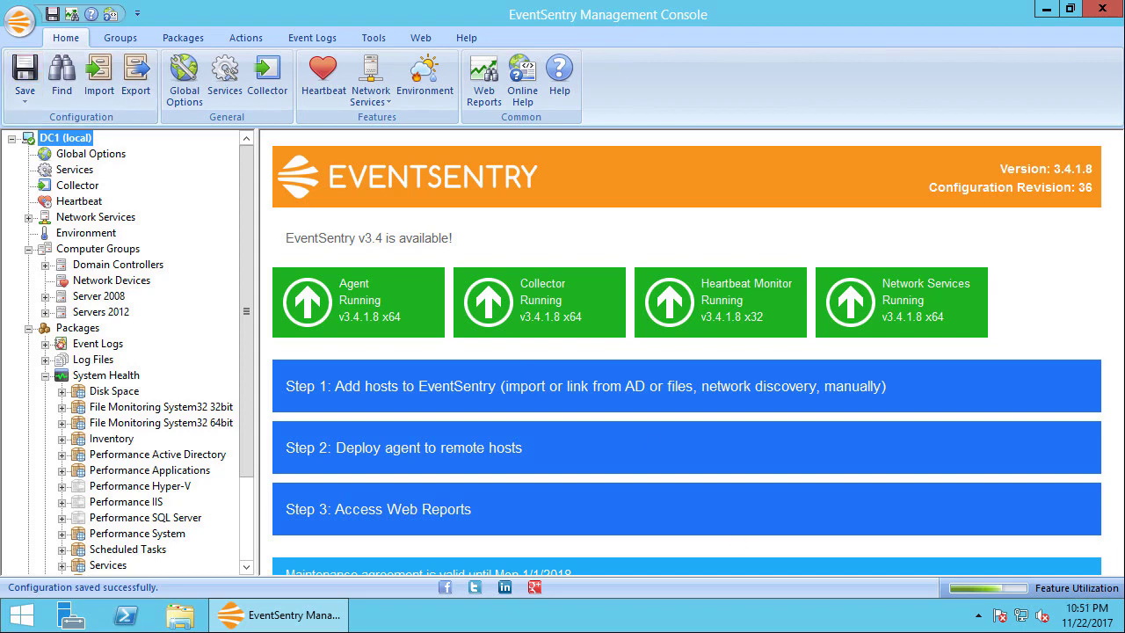
Step: Switch to EventSentry Web Reports and open the performance trends of the Health section
{"action": "left_click", "coordinate": [489, 81]}
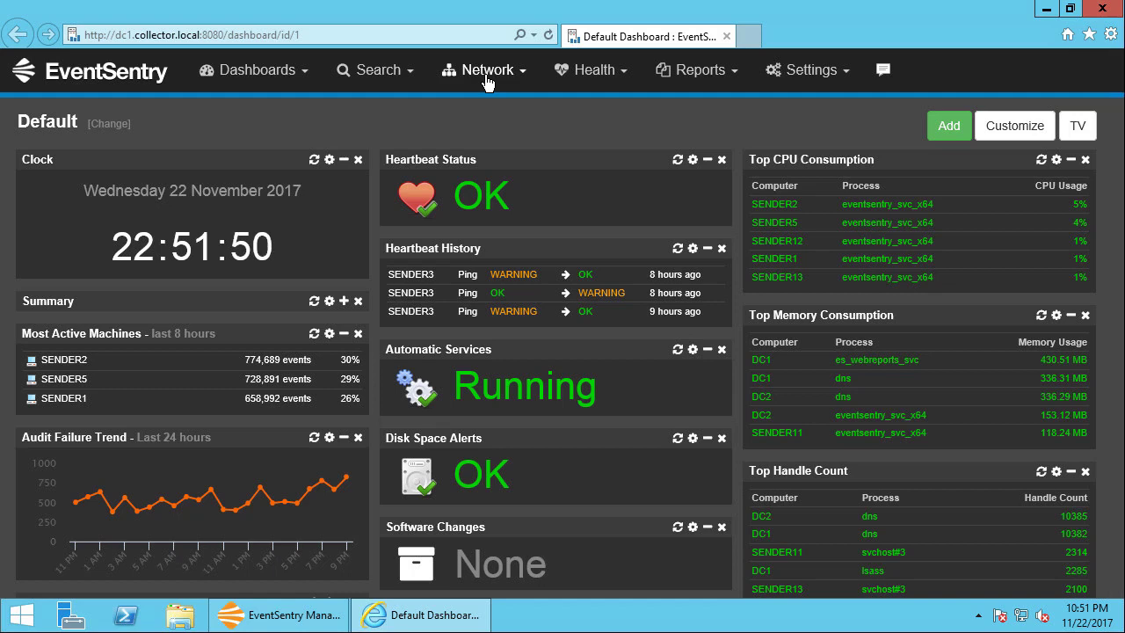
{"action": "left_click", "coordinate": [606, 79]}
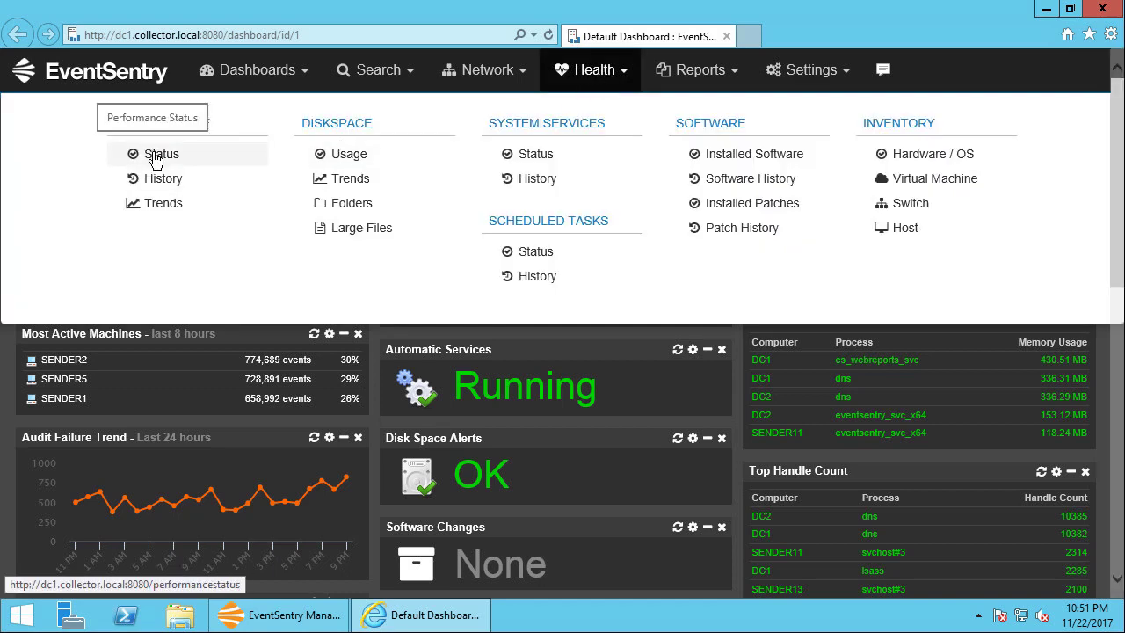
{"action": "left_click", "coordinate": [154, 206]}
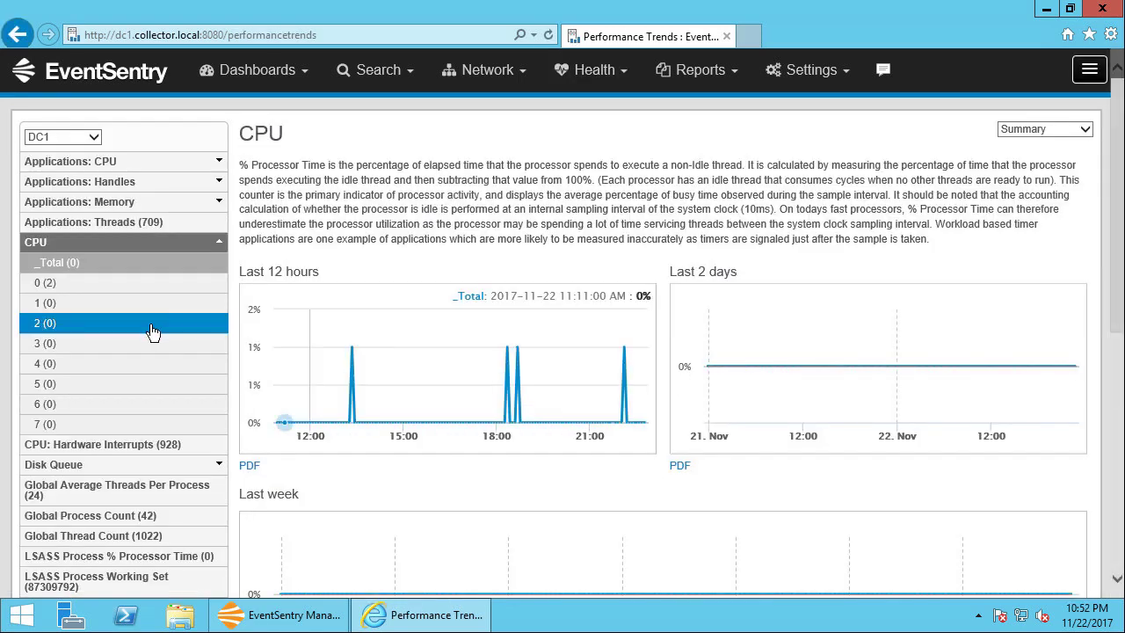
Step: Chart the Global Process Count of computer DC1 for the last hour
{"action": "scroll", "coordinate": [151, 331], "scroll_direction": "down", "scroll_amount": 2}
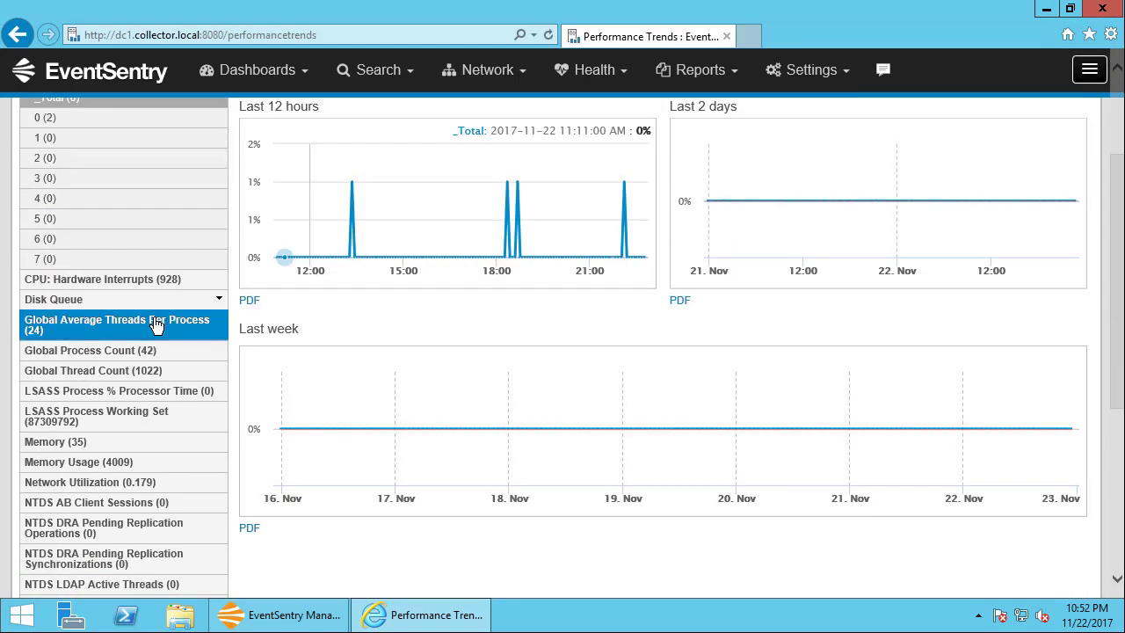
{"action": "scroll", "coordinate": [150, 351], "scroll_direction": "up", "scroll_amount": 2}
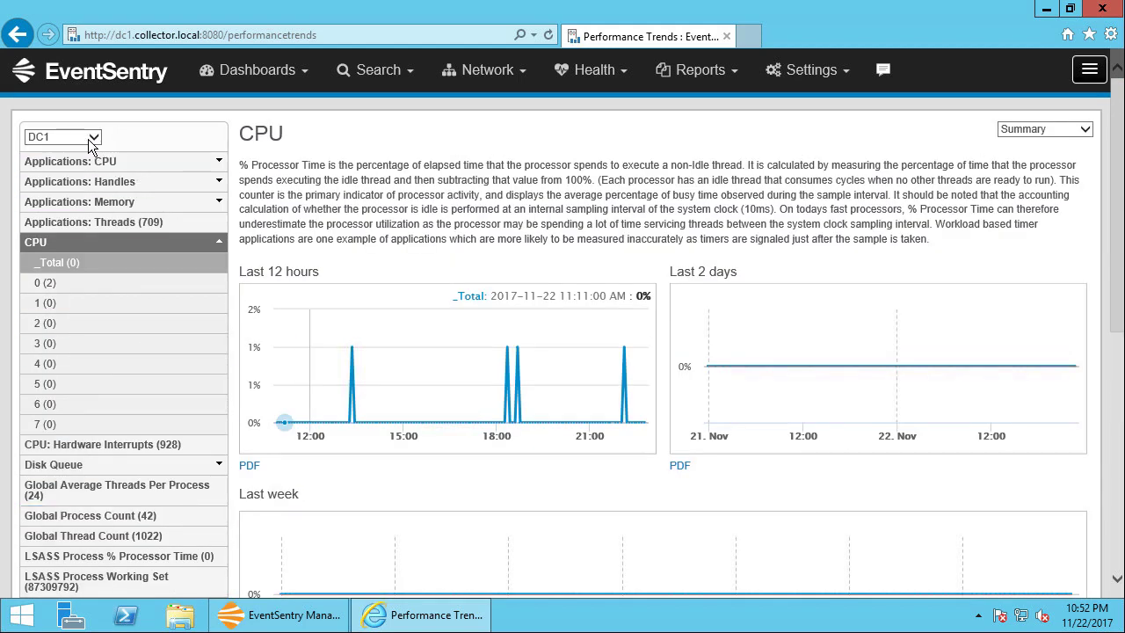
{"action": "scroll", "coordinate": [146, 299], "scroll_direction": "down", "scroll_amount": 3}
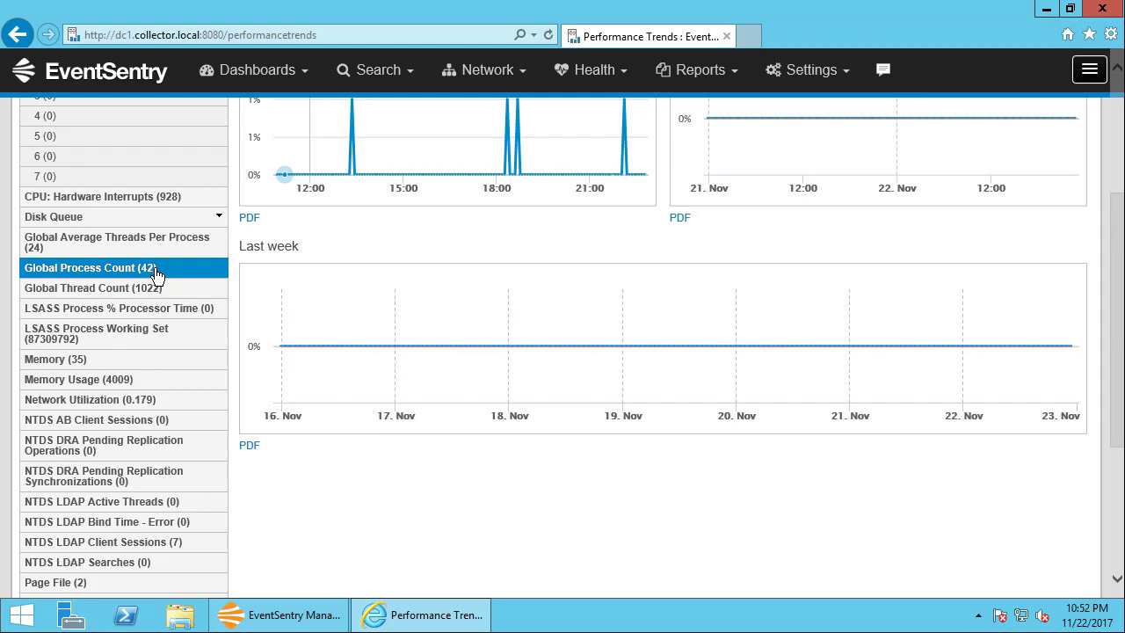
{"action": "left_click", "coordinate": [155, 275]}
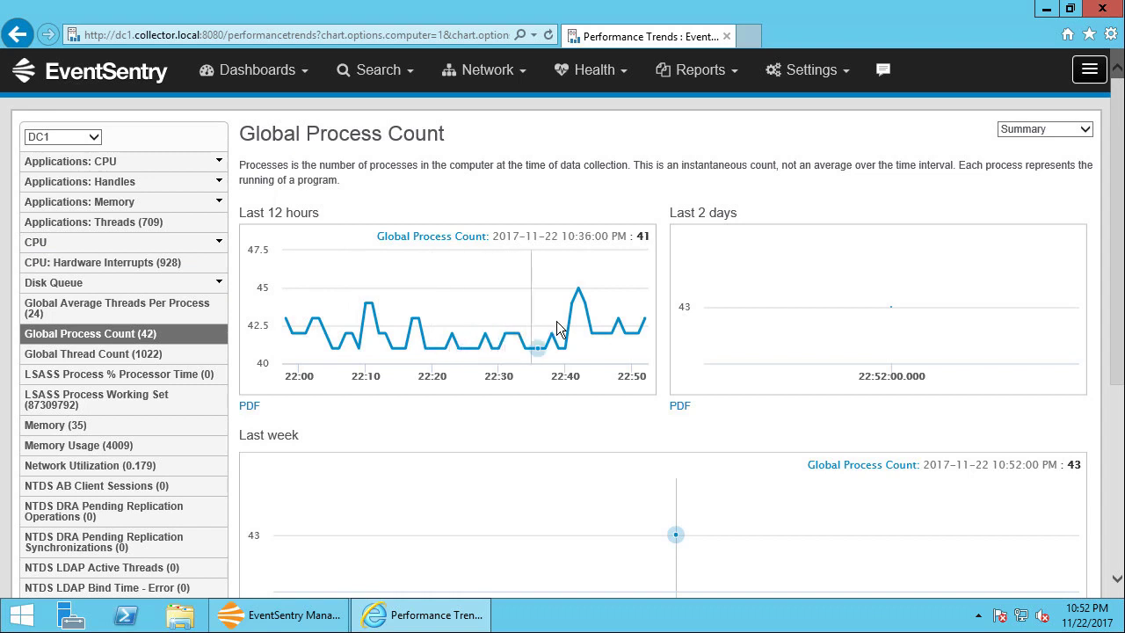
{"action": "left_click", "coordinate": [1022, 129]}
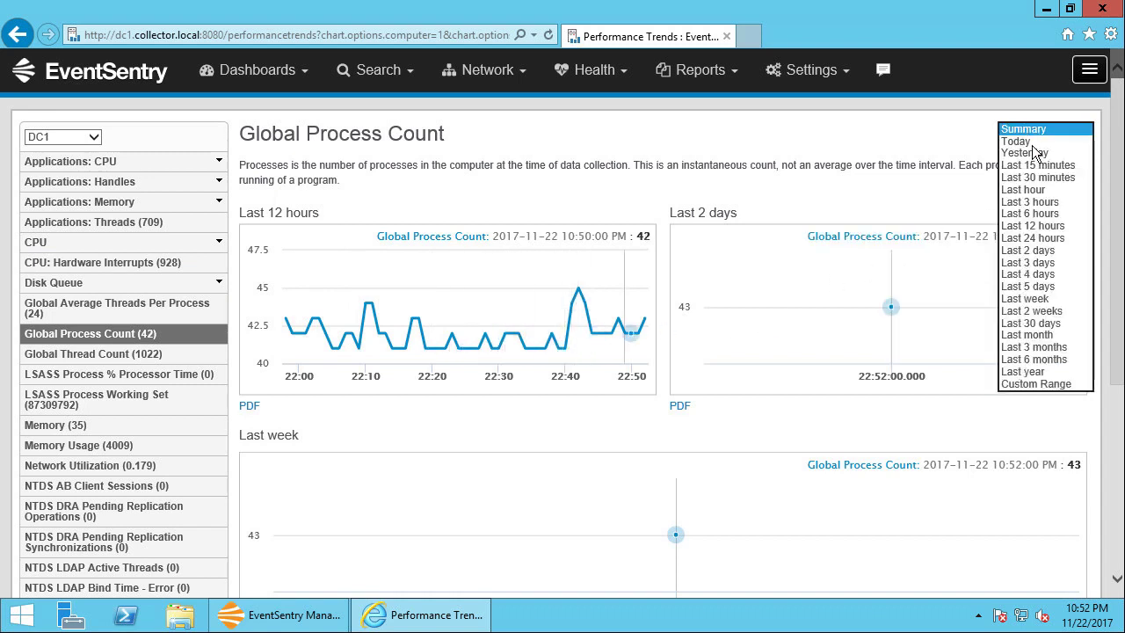
{"action": "left_click", "coordinate": [1039, 193]}
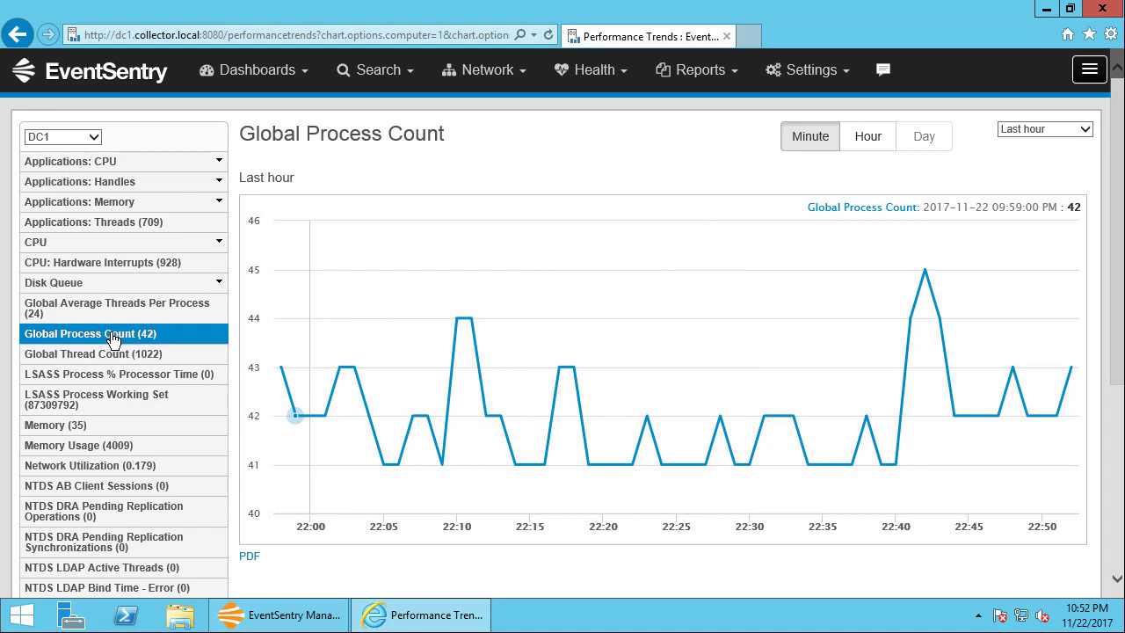
Step: List the performance trends by counter and add DC2 to the Global Process Count chart alongside DC1
{"action": "scroll", "coordinate": [112, 340], "scroll_direction": "down", "scroll_amount": 4}
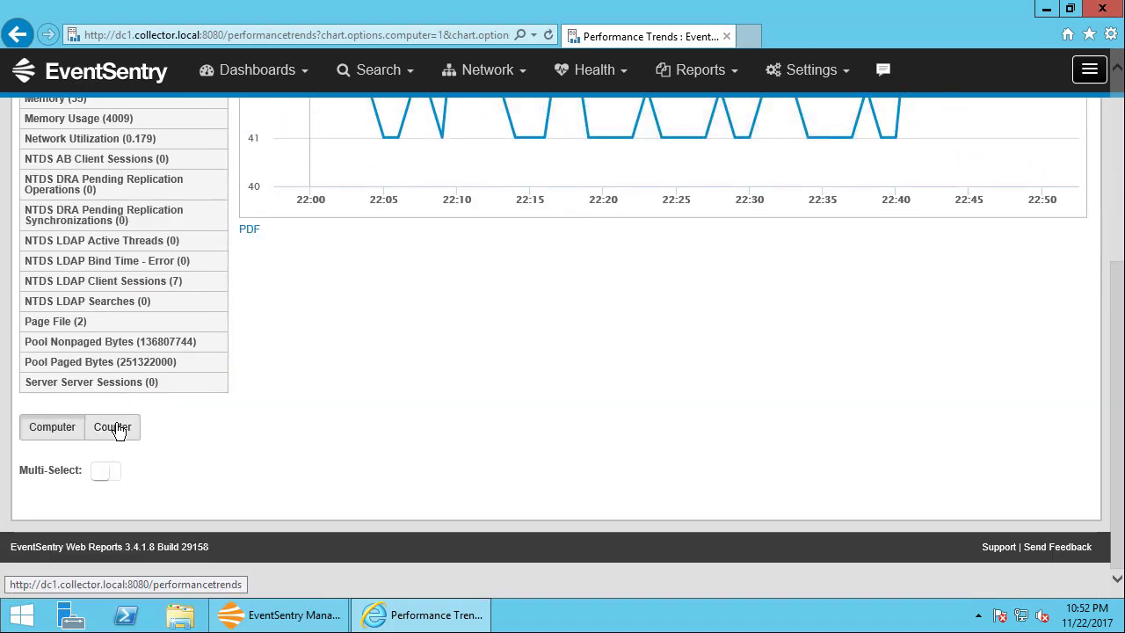
{"action": "left_click", "coordinate": [113, 427]}
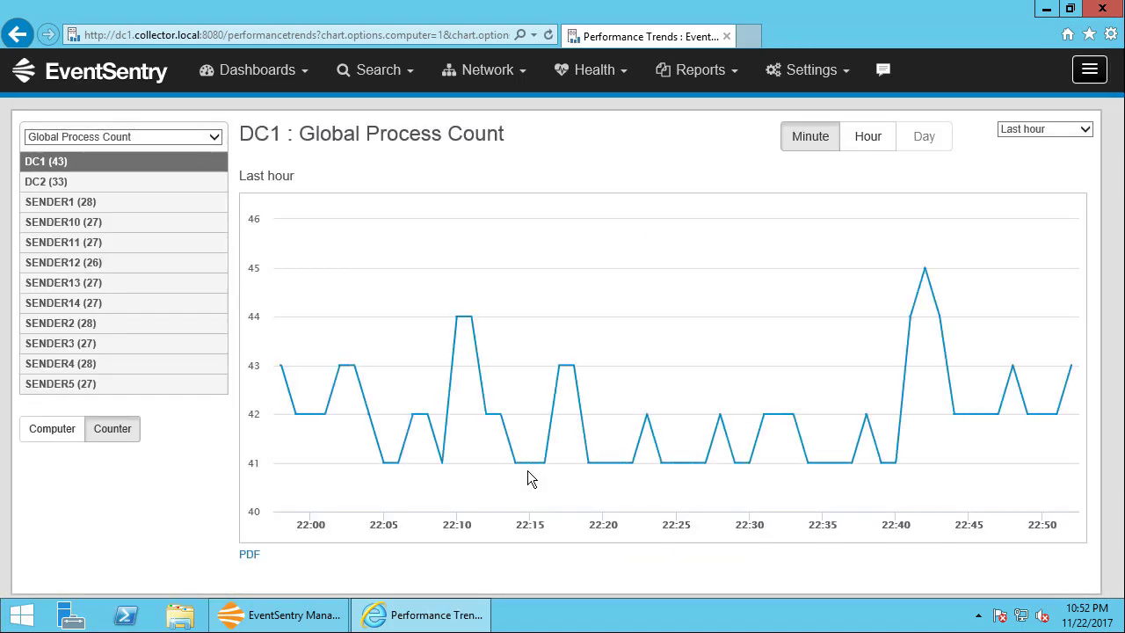
{"action": "left_click", "coordinate": [105, 182]}
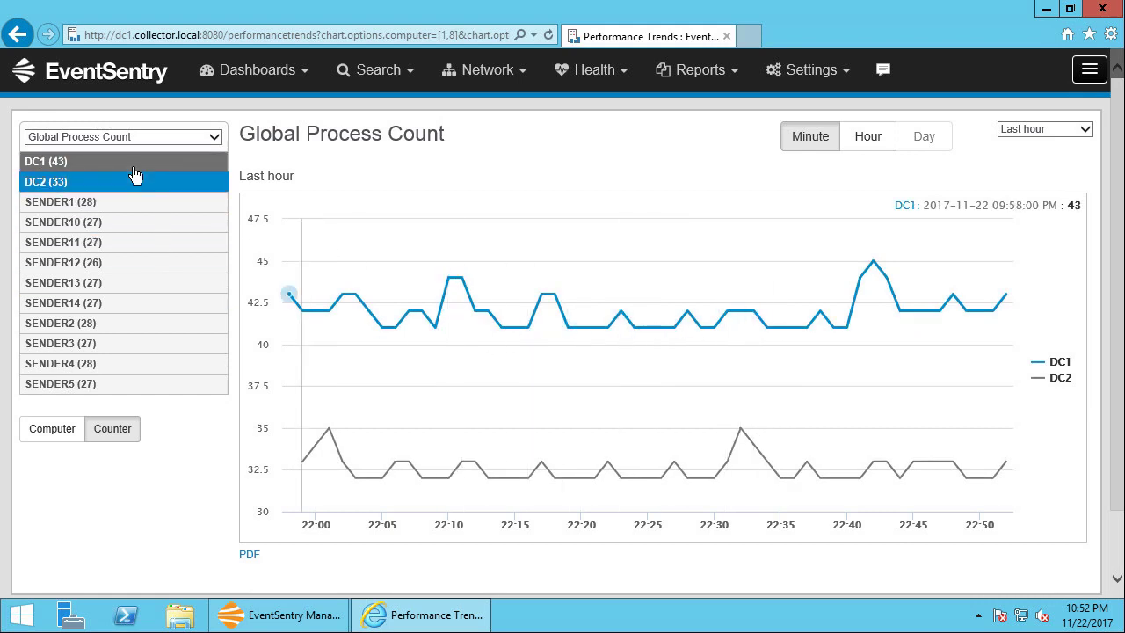
Step: Compare DC1 and DC2 by Global Thread Count, followed by Global Average Threads Per Process
{"action": "left_click", "coordinate": [130, 139]}
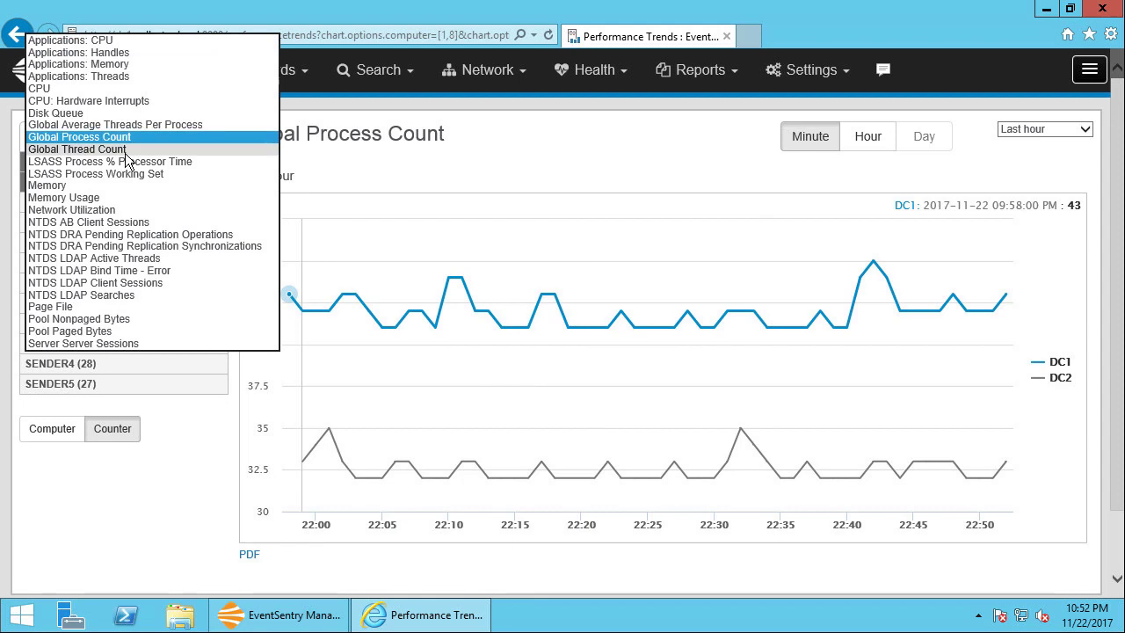
{"action": "left_click", "coordinate": [124, 151]}
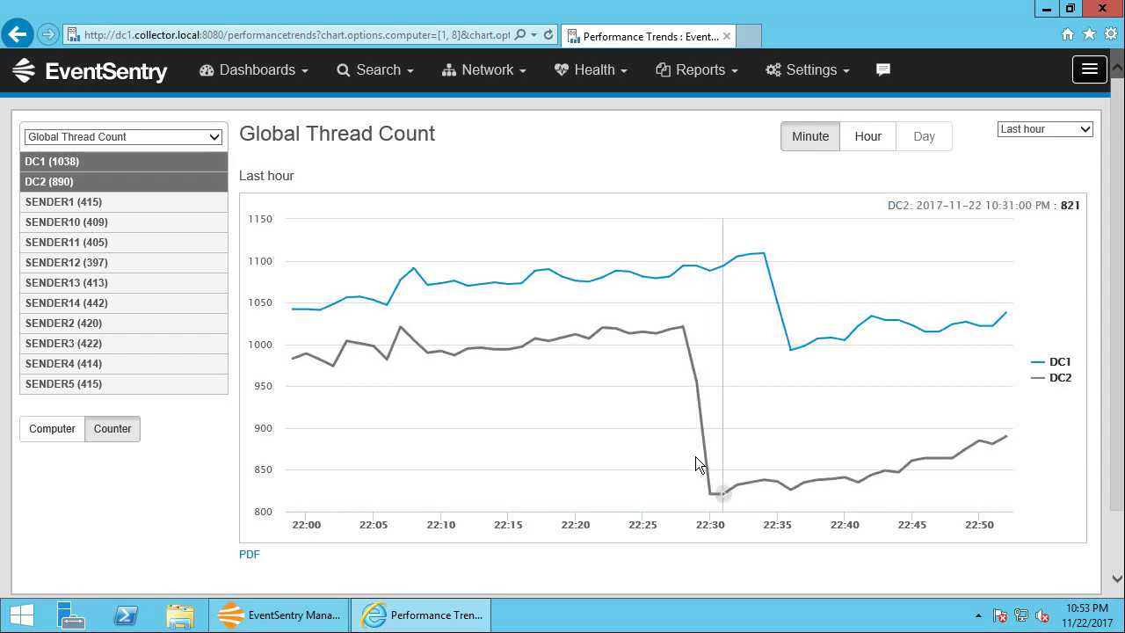
{"action": "left_click", "coordinate": [109, 180]}
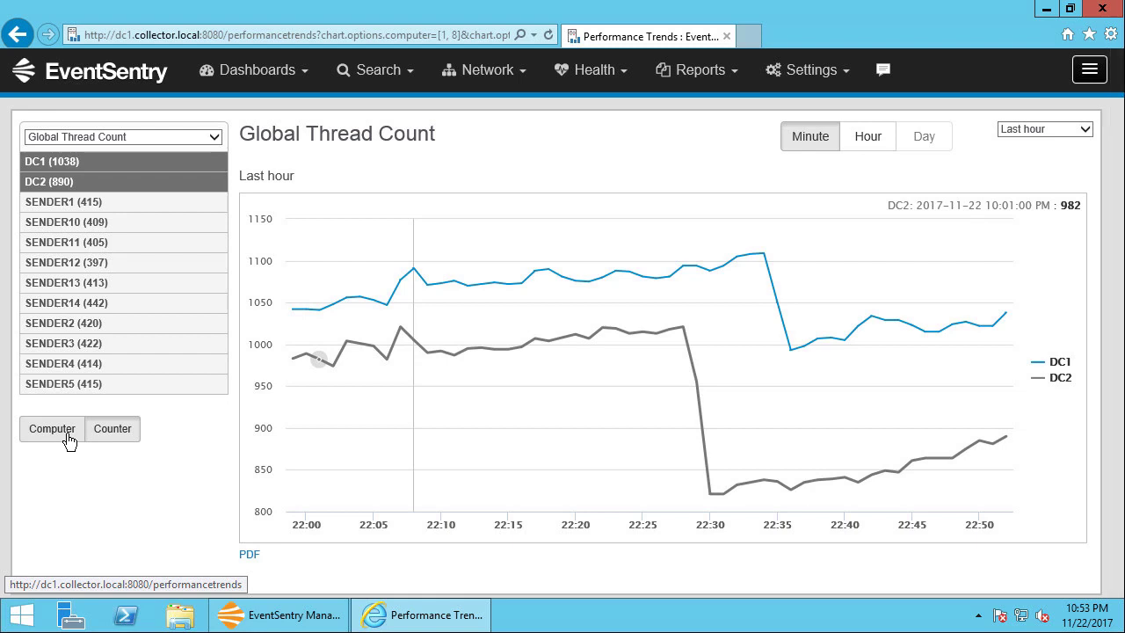
{"action": "left_click", "coordinate": [117, 137]}
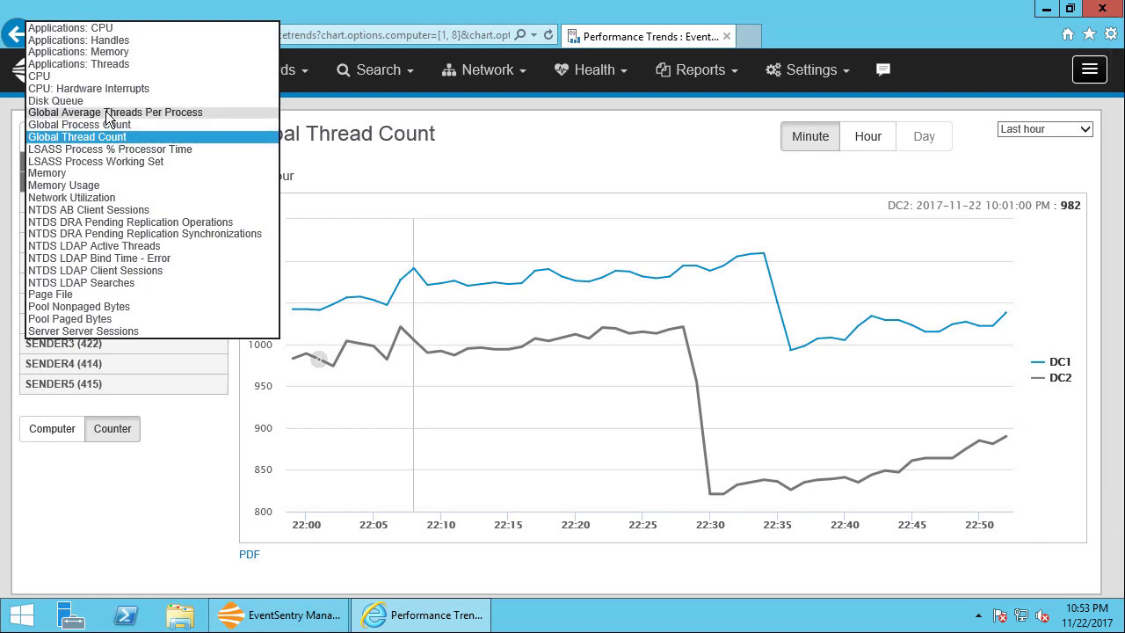
{"action": "left_click", "coordinate": [107, 115]}
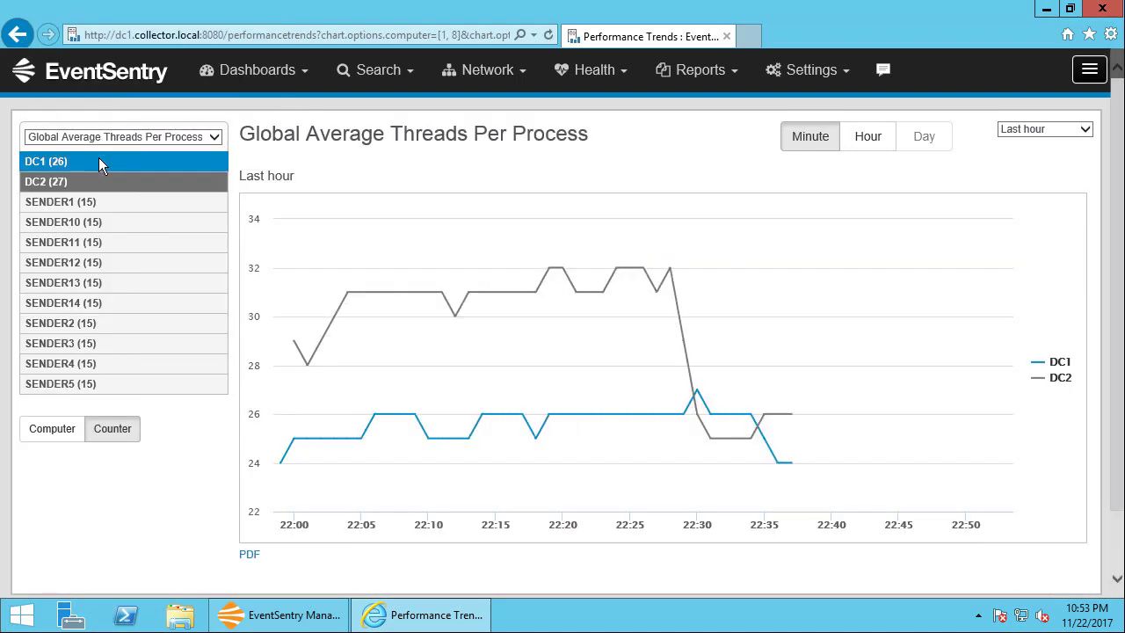